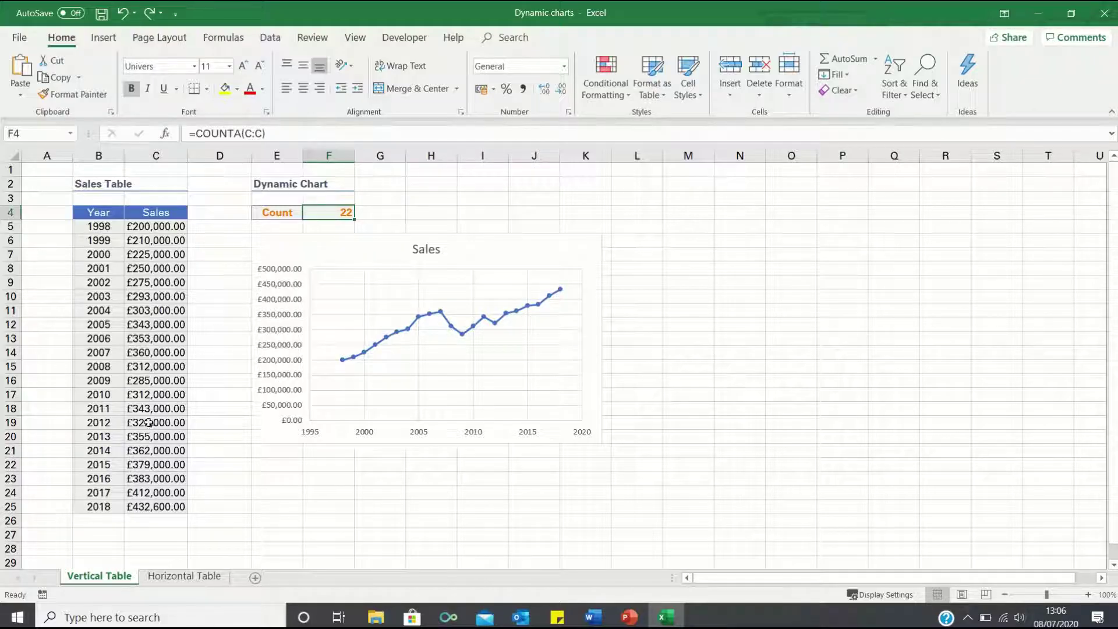
Step: Extend the Year and Sales table by filling its last row down two rows, through 2020
left_click_drag(105, 509, 186, 537)
left_click(361, 492)
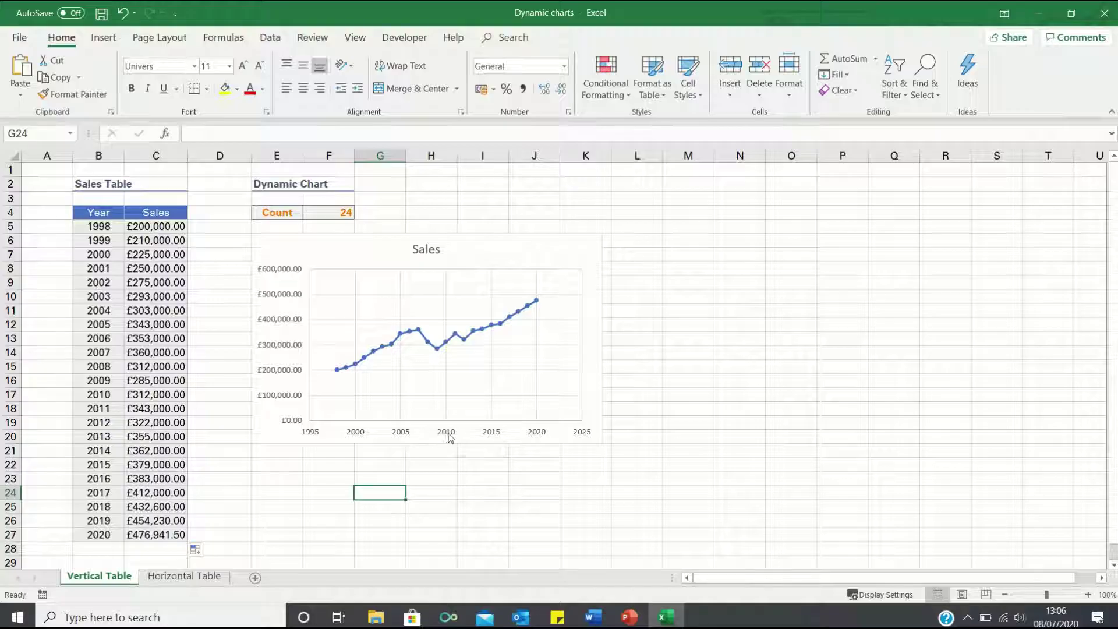
Step: Check the source data range of the Sales chart, then close the data source settings
left_click(590, 321)
right_click(590, 320)
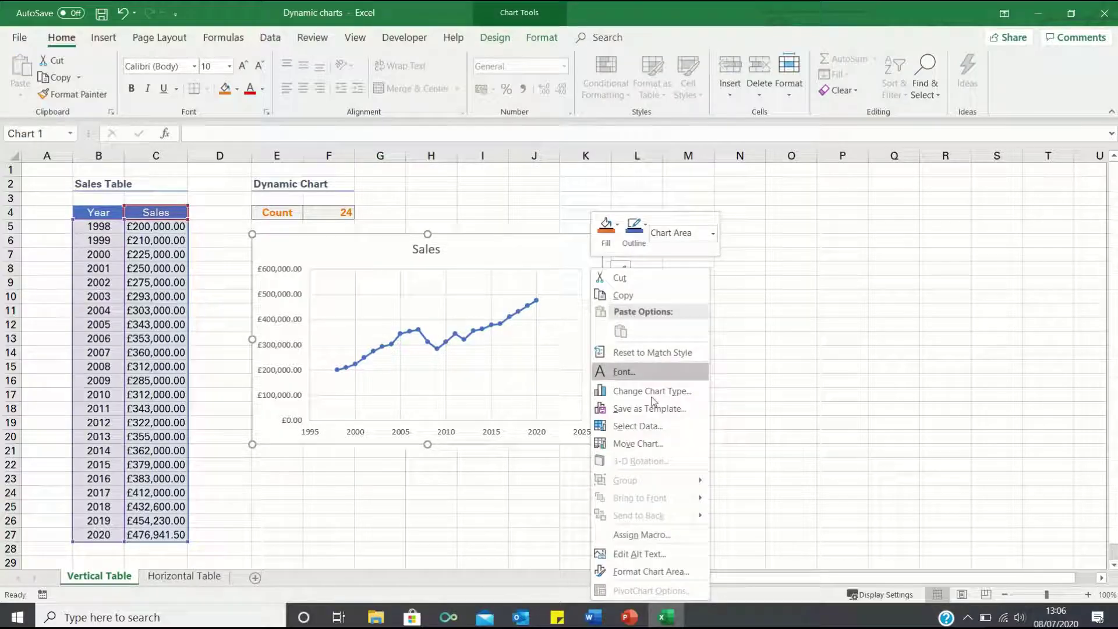
left_click(639, 426)
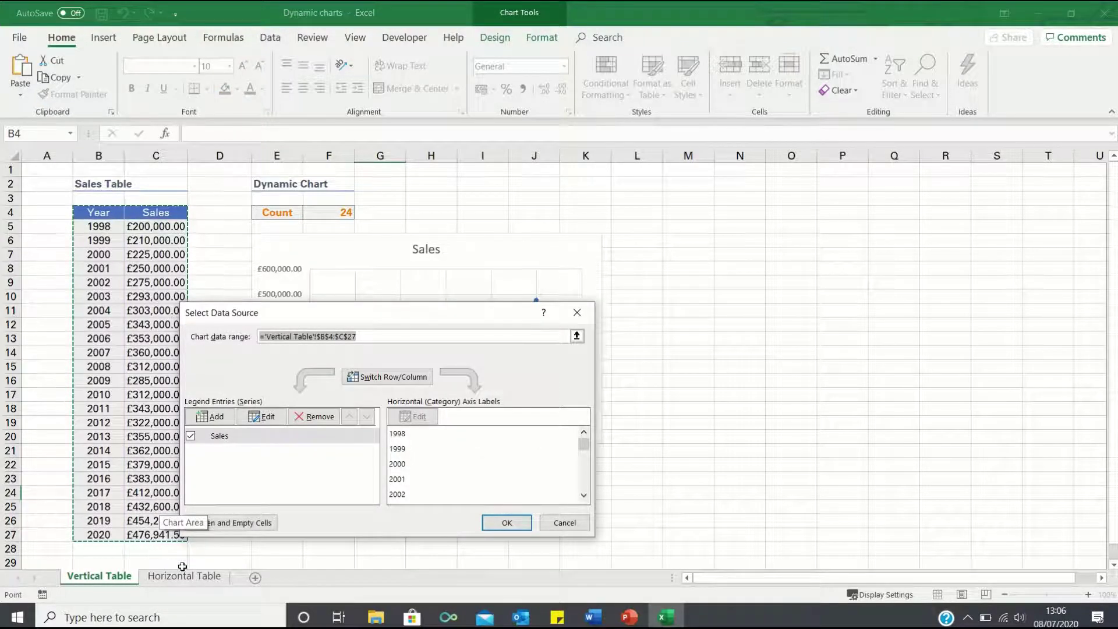
left_click(506, 523)
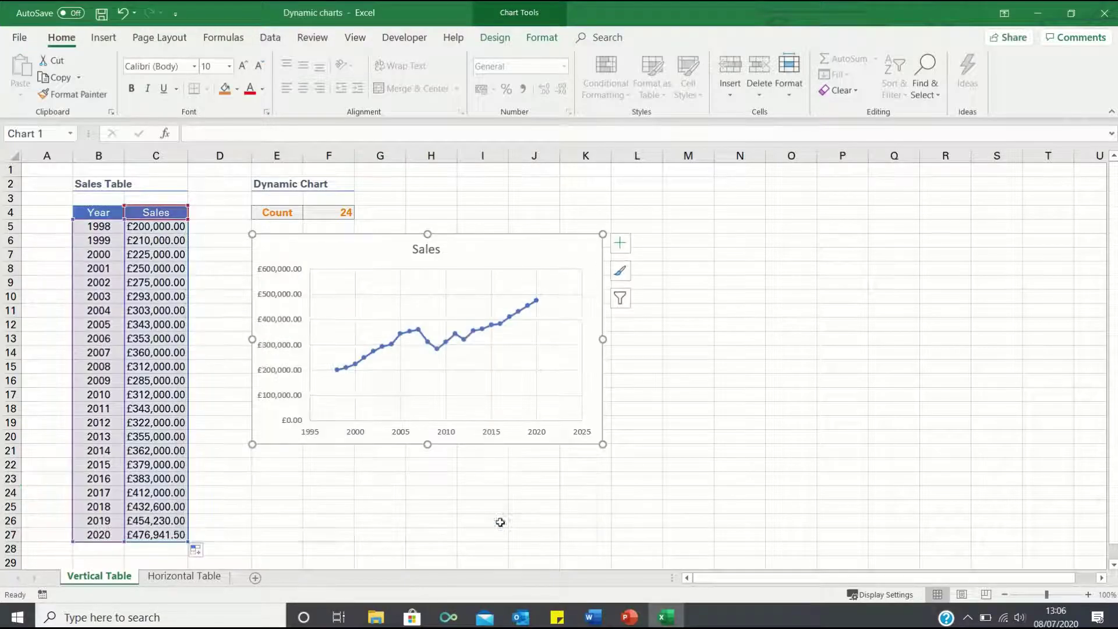
left_click(315, 465)
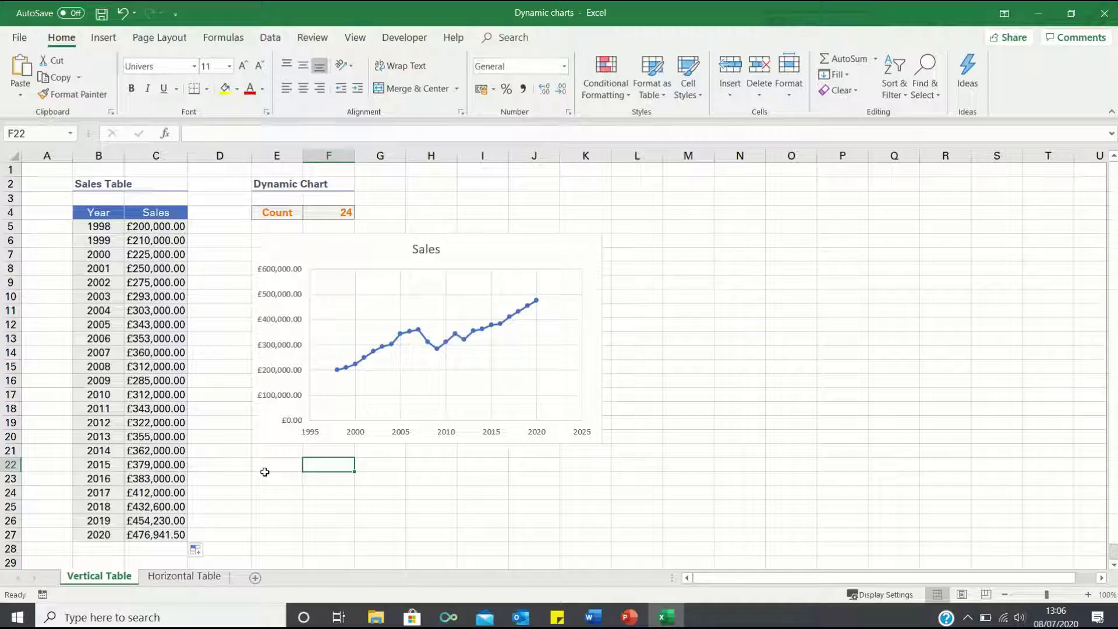
Step: In the Dynamic charts (editable) workbook, insert a scatter chart with straight lines and markers from B4:C25 and place it beneath the Count row
key("ctrl+Page_Down")
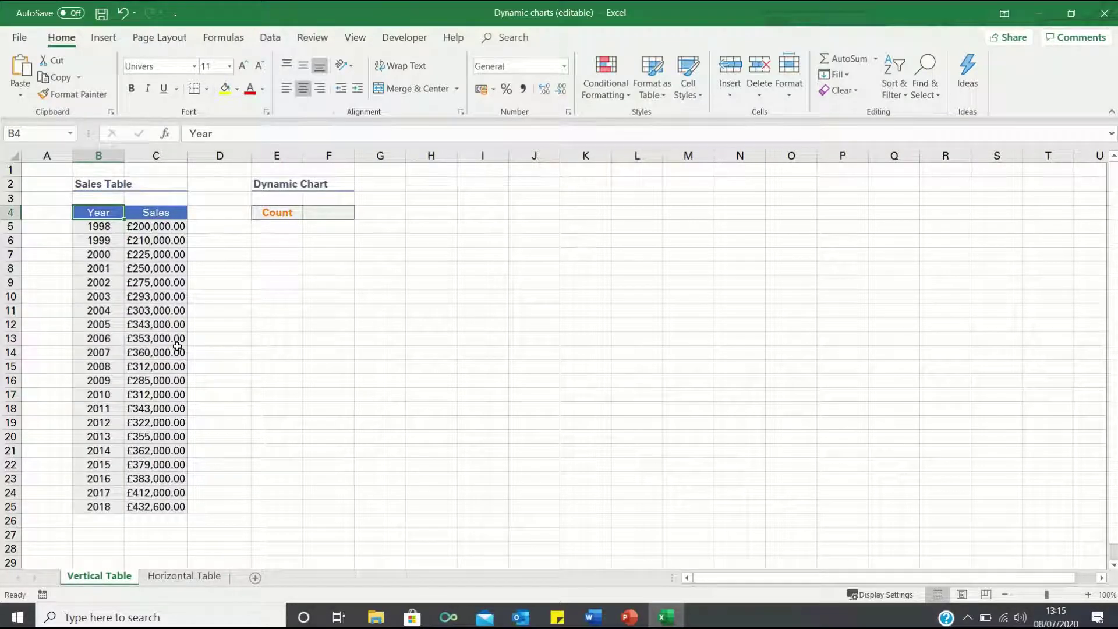
key("ctrl+shift+Right")
key("ctrl+shift+Down")
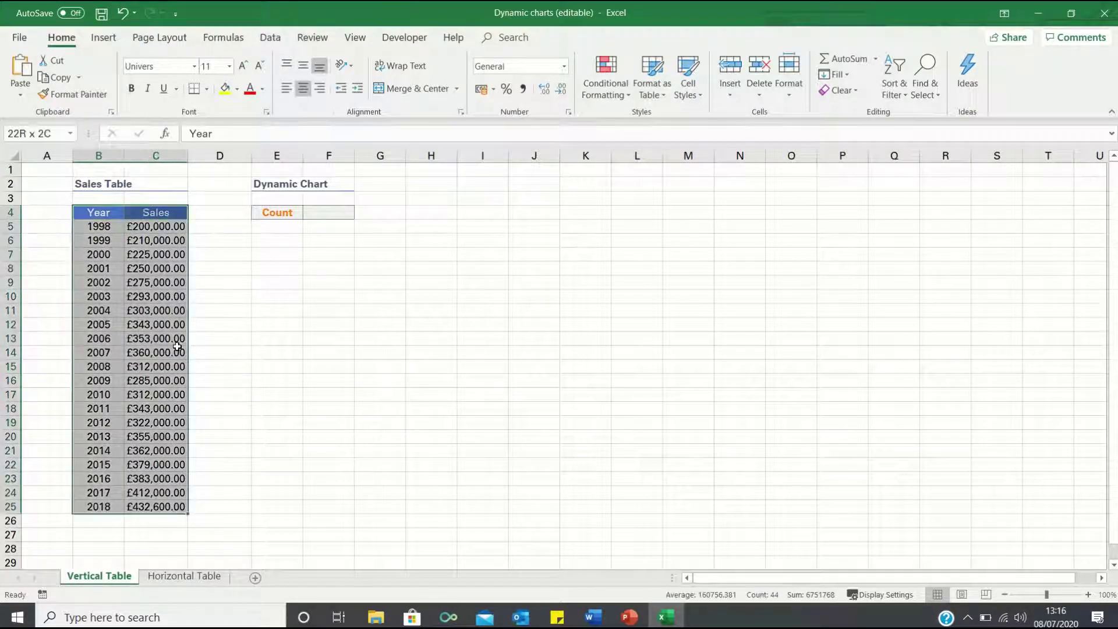
left_click(111, 42)
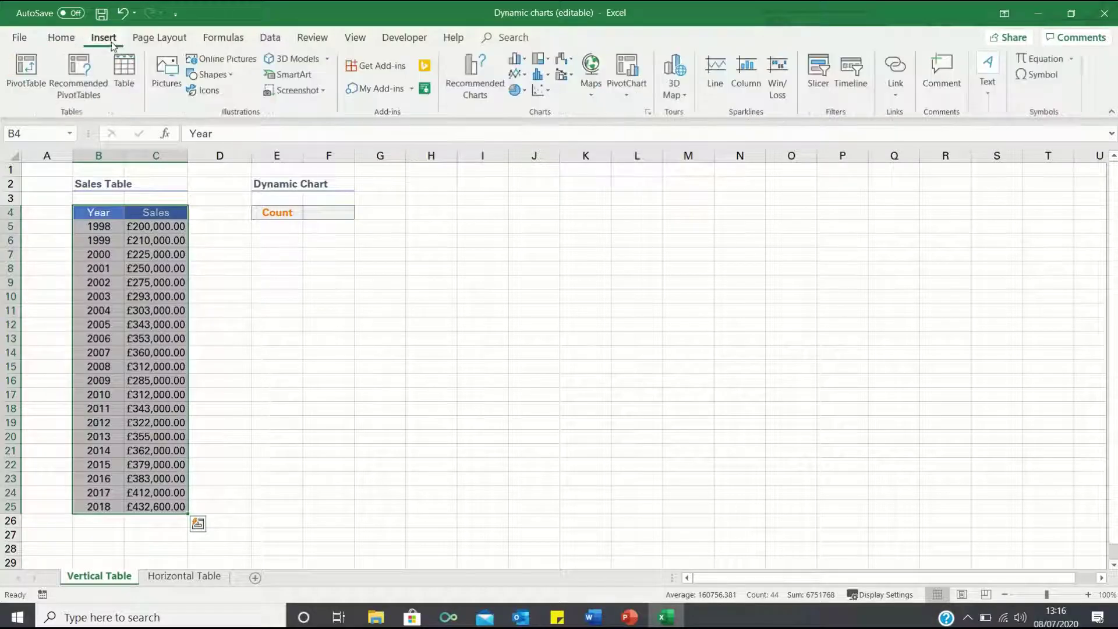
left_click(543, 90)
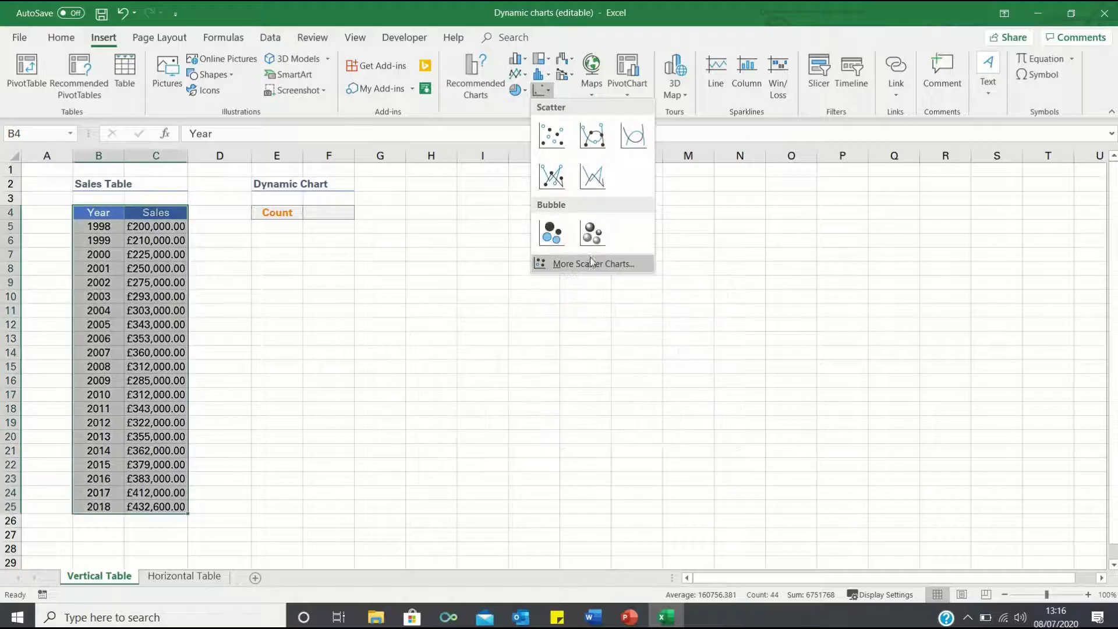
left_click(591, 262)
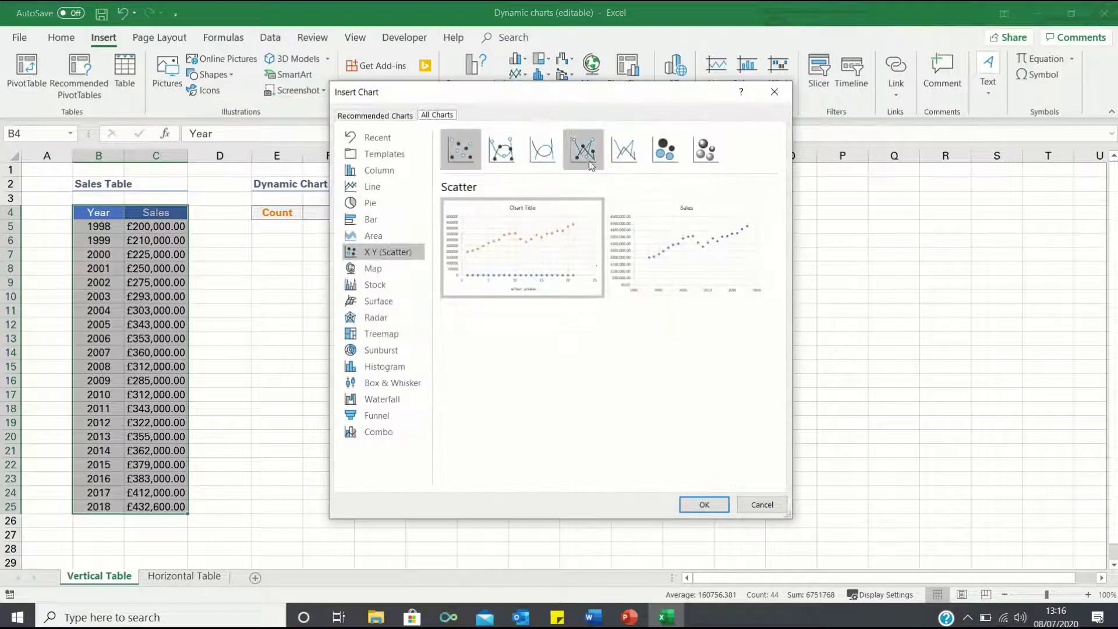
double_click(591, 165)
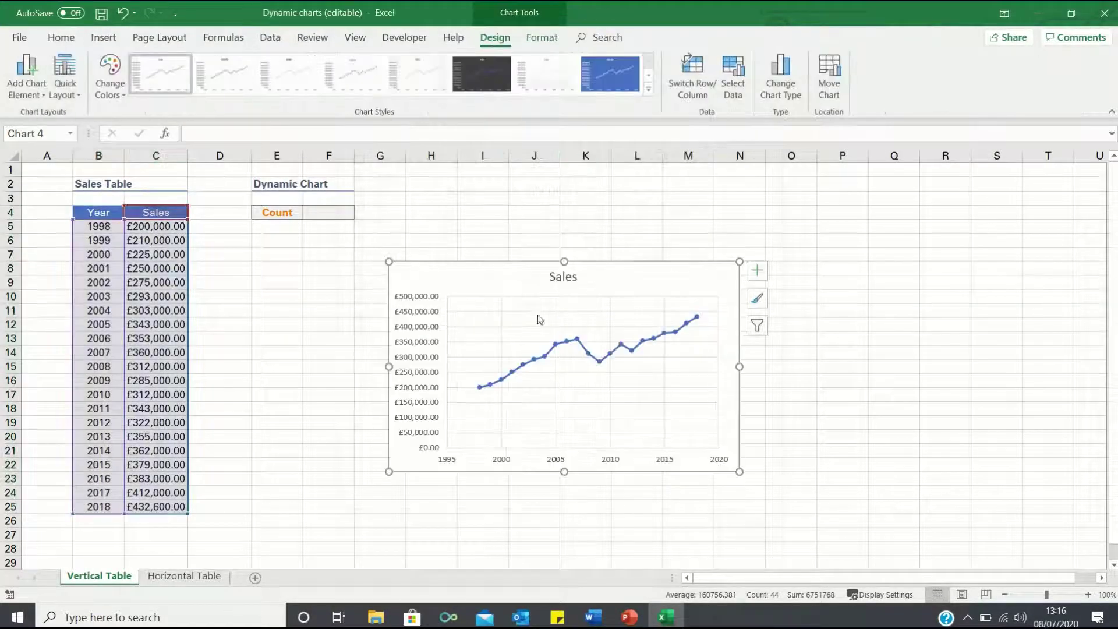
left_click_drag(509, 282, 375, 252)
left_click(378, 210)
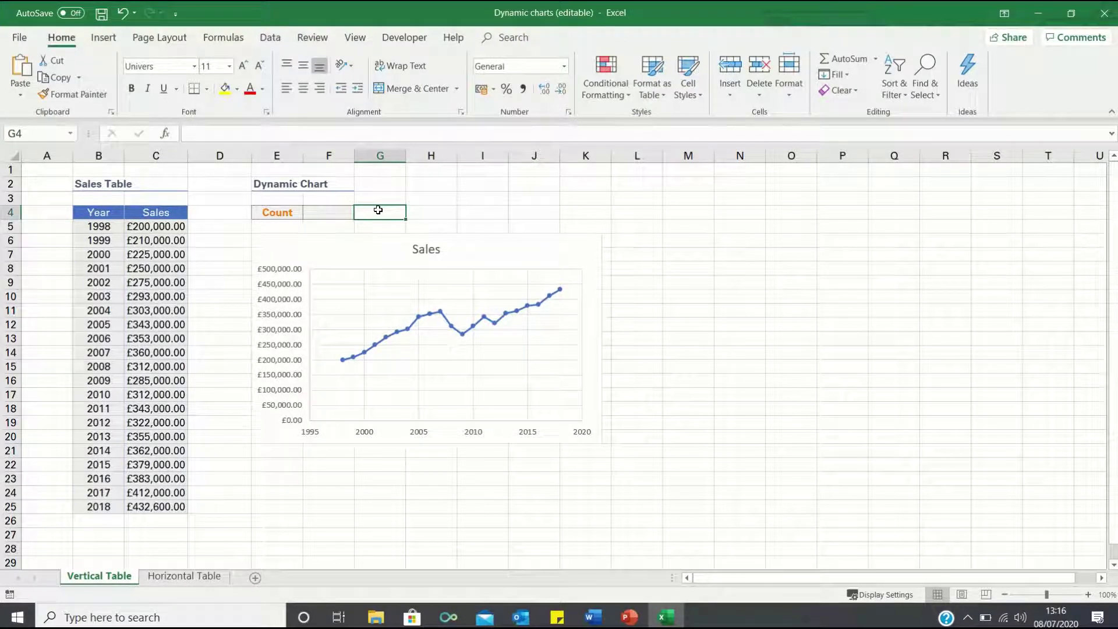
Step: Fill the 2018 row of the sales table down two rows to add 2019 and 2020
left_click(100, 504)
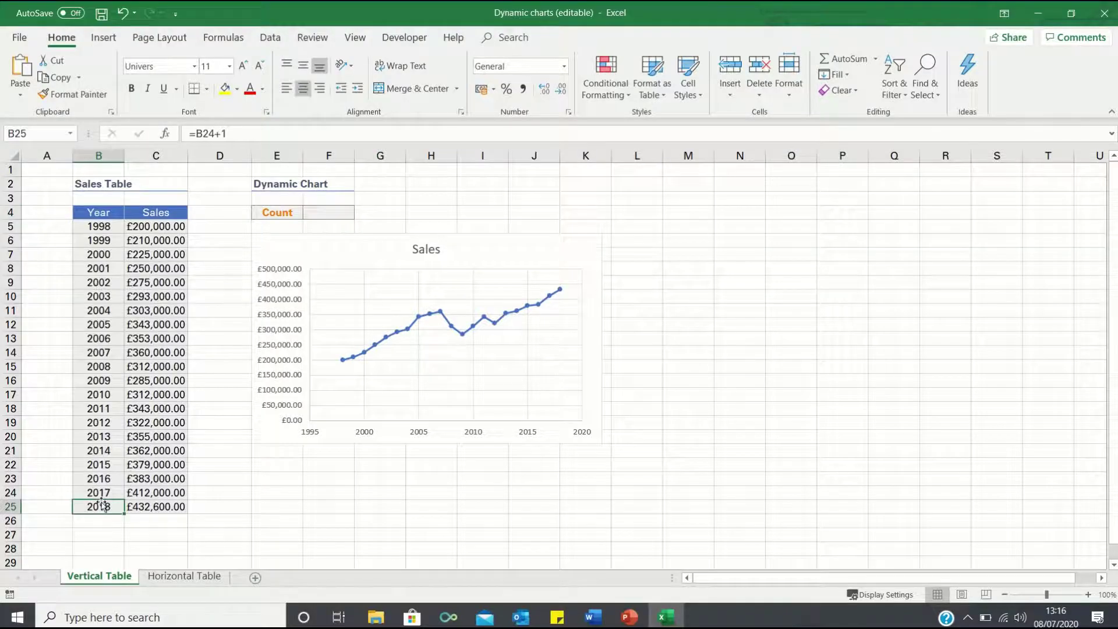
key("shift+Right")
key("shift+Down")
key("shift+Down")
key("ctrl+d")
key("Right")
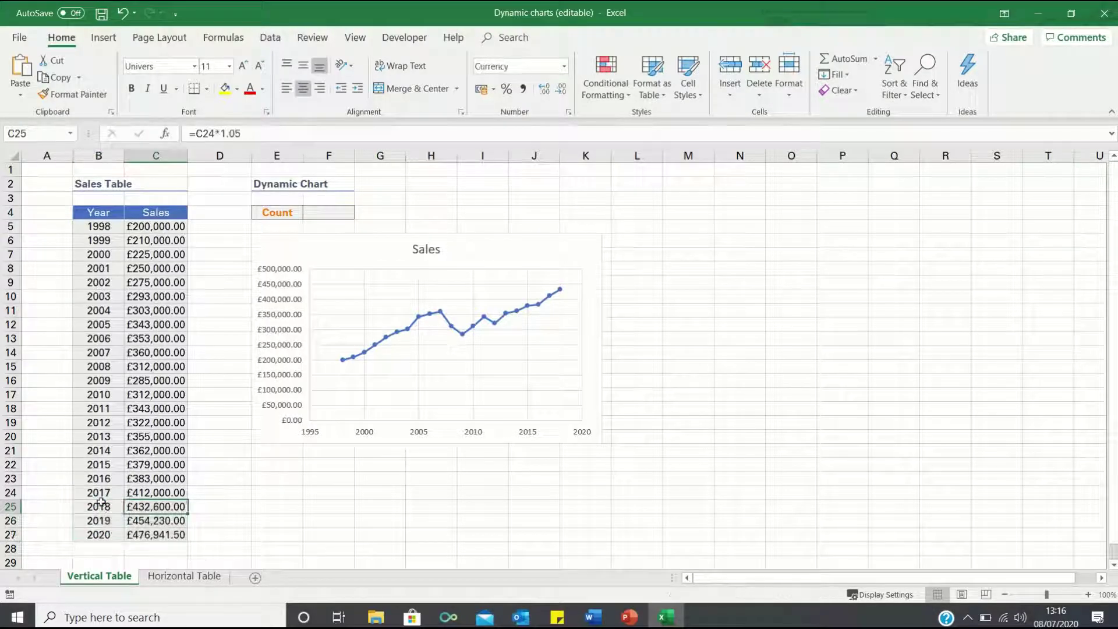
key("Right")
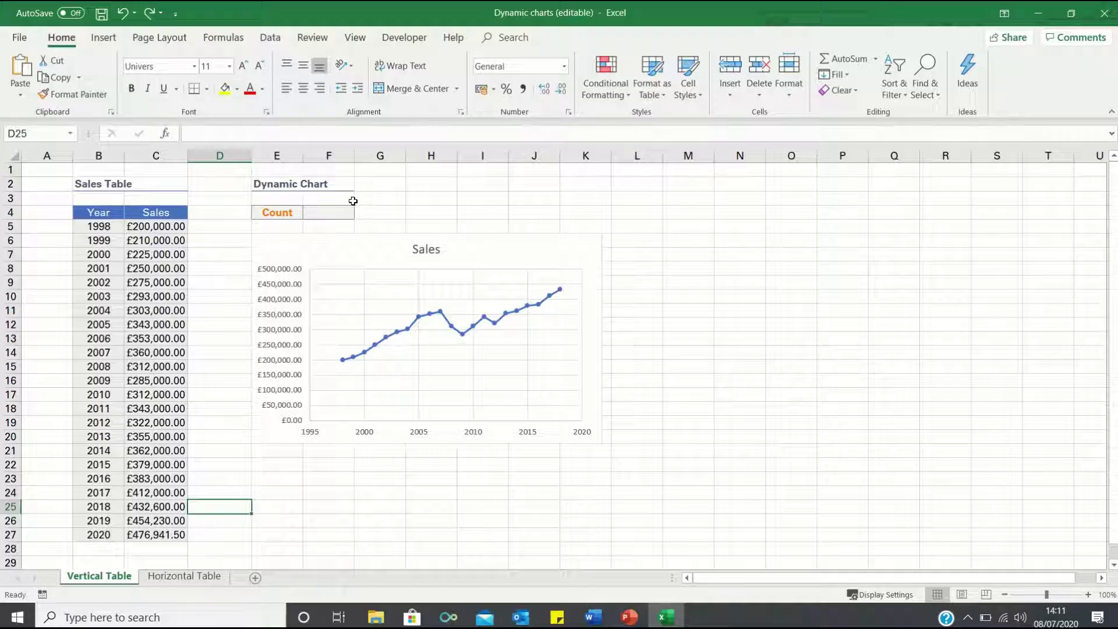
Step: Enter =COUNTA(C:C) in cell F4 beside the Count label
left_click(333, 214)
type("=counta(")
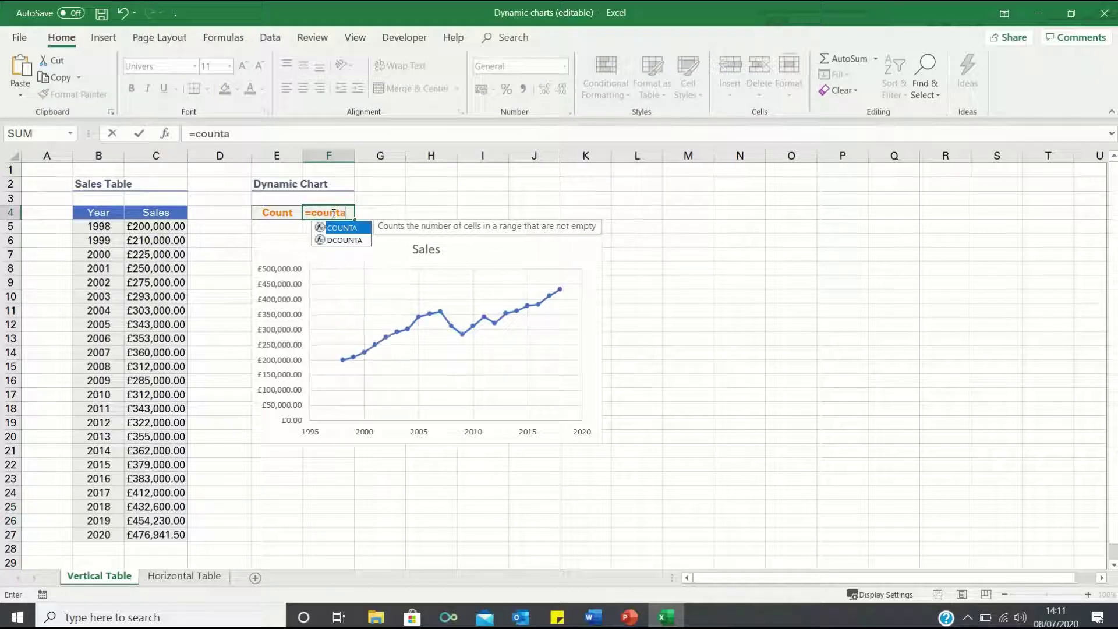
left_click(168, 154)
key("Return")
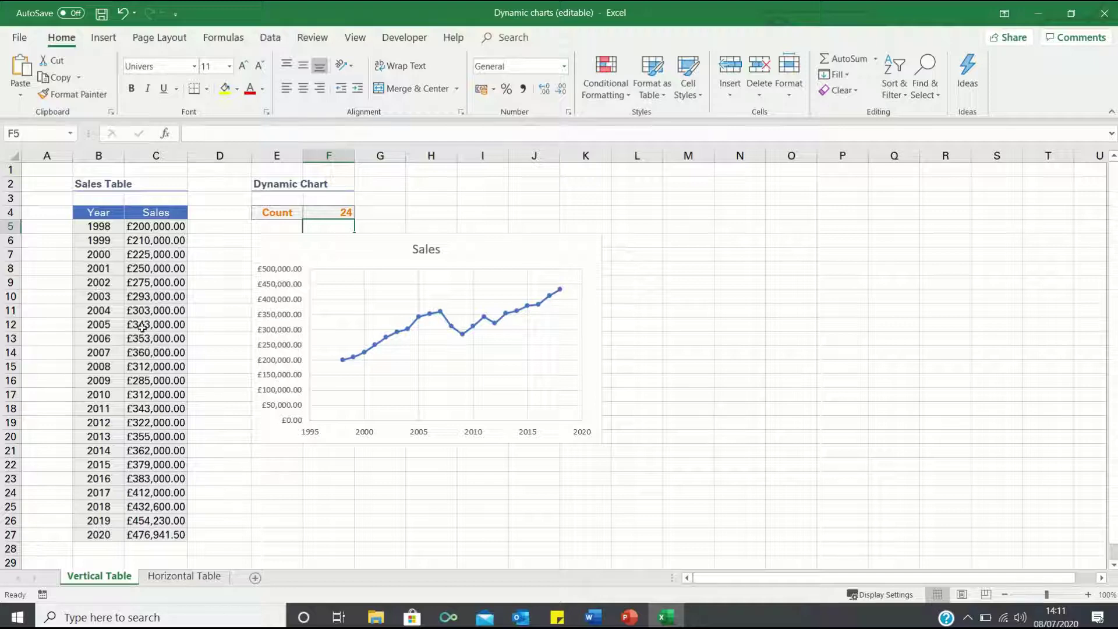
Step: Define a workbook name Year that refers to =OFFSET('Vertical Table'!$B$4,1,0,'Vertical Table'!$F$4-1,1)
left_click(220, 42)
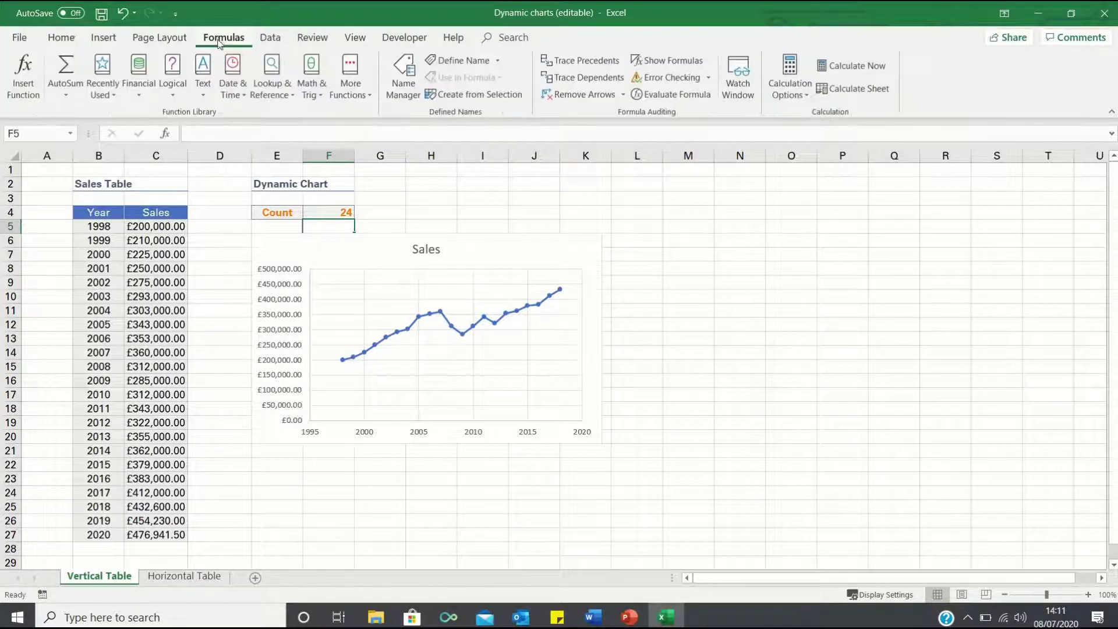
left_click(465, 65)
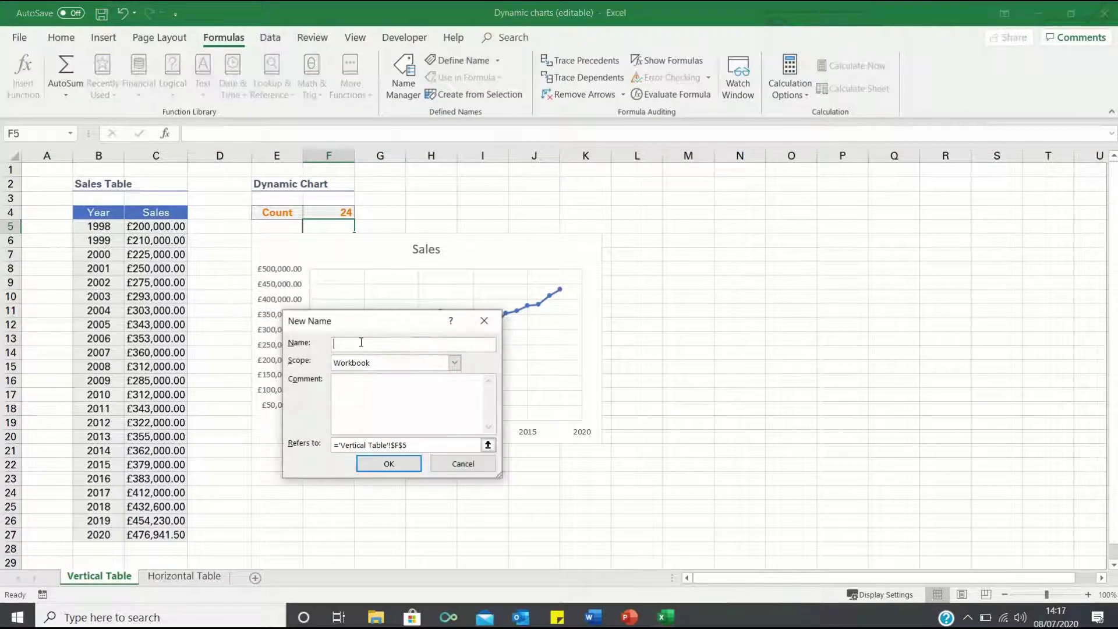
type("Year")
left_click_drag(414, 445, 341, 445)
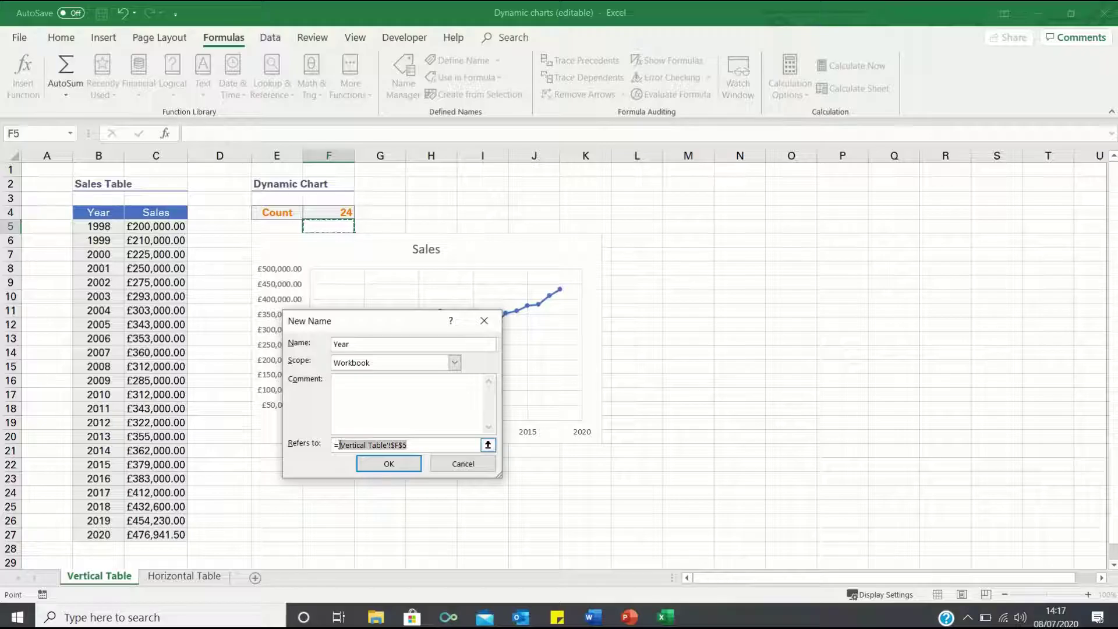
type("OFFS")
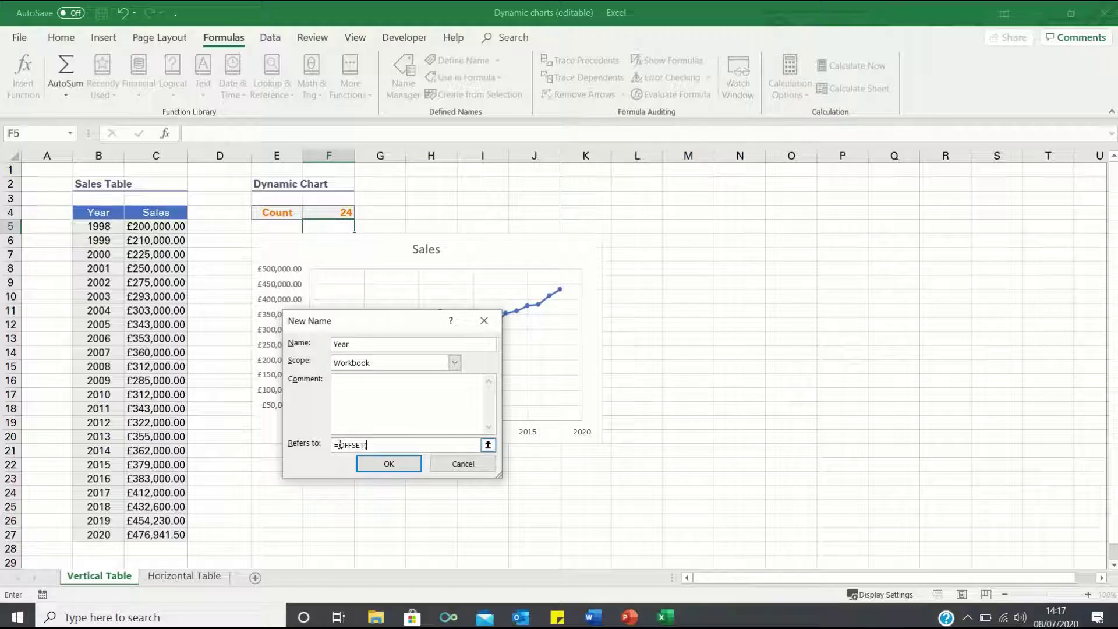
type("ET(")
left_click(91, 212)
type(",1,0,")
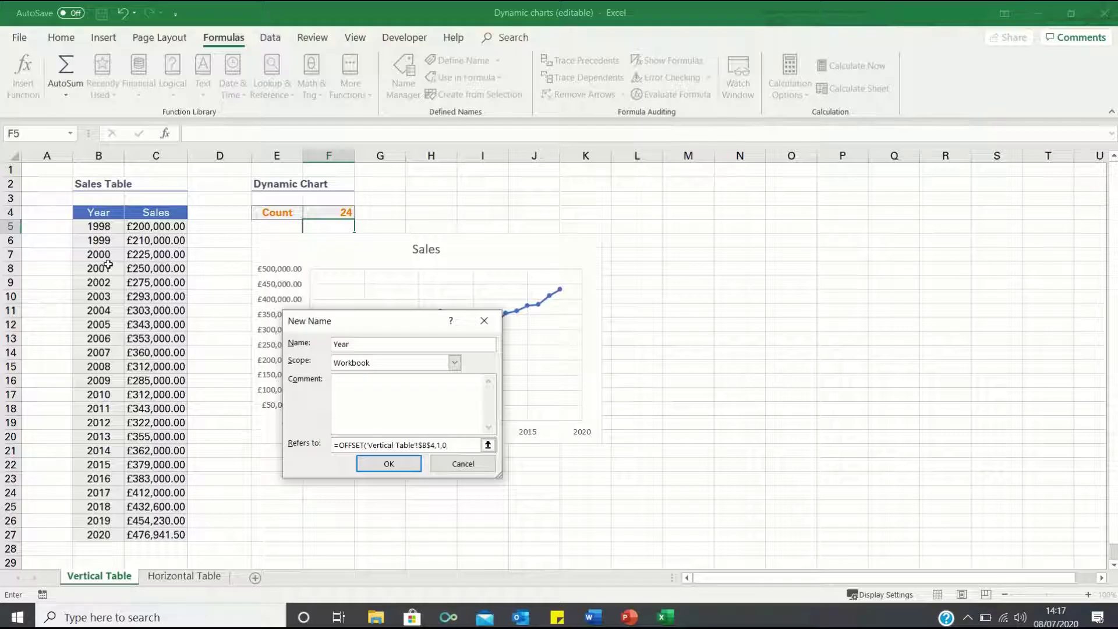
left_click(340, 212)
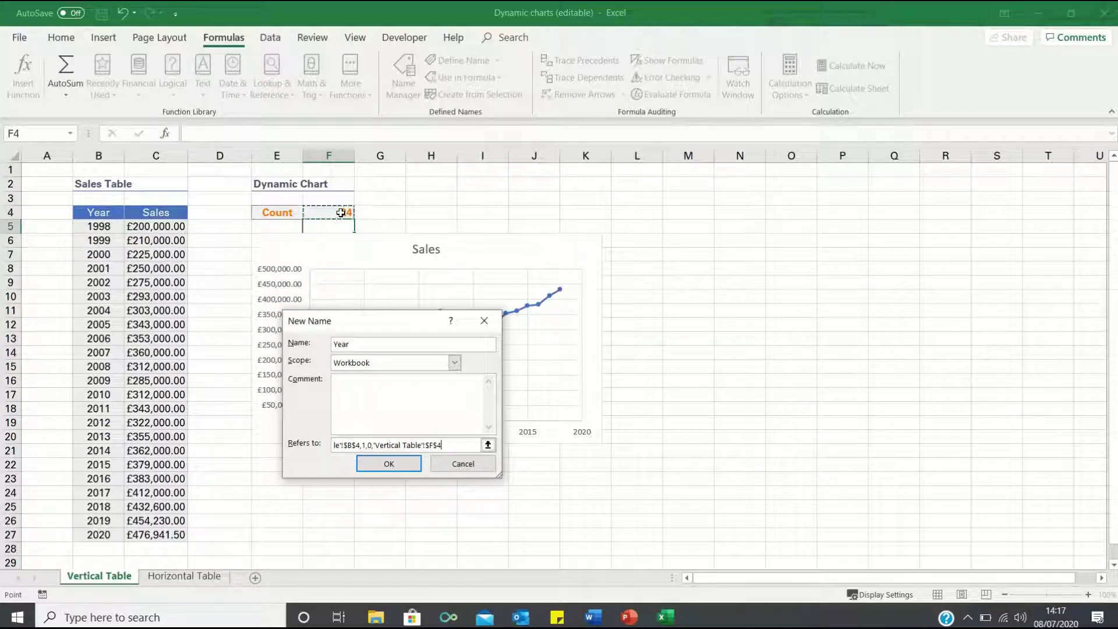
type("-1")
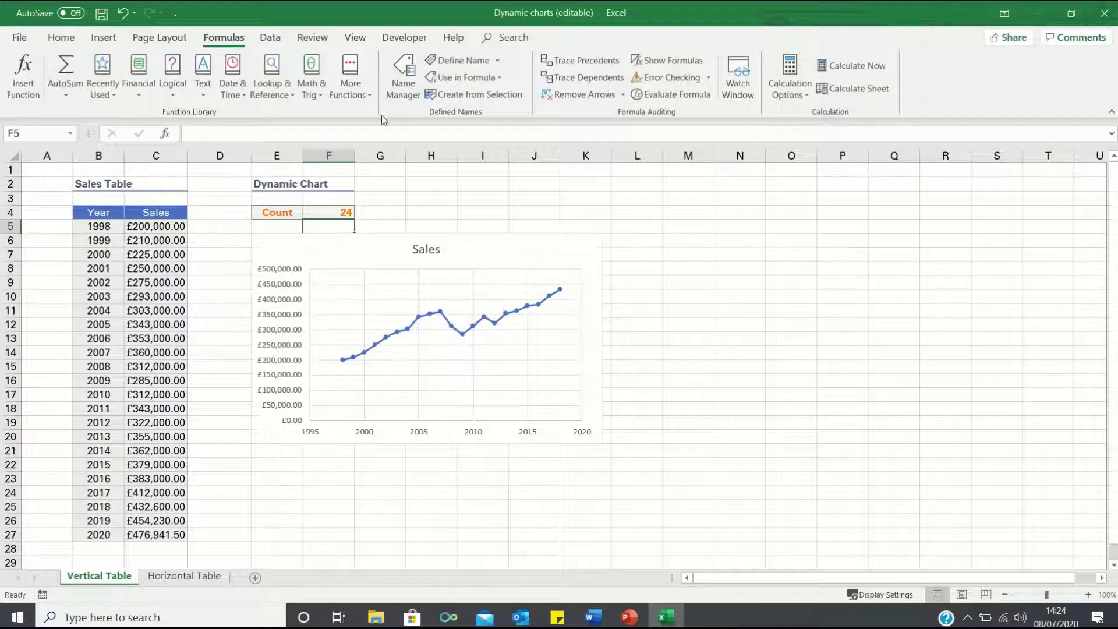
Step: Reuse the Year formula to define a name Sales referring to =OFFSET('Vertical Table'!$C$4,1,0,'Vertical Table'!$F$4-1,1)
left_click(403, 76)
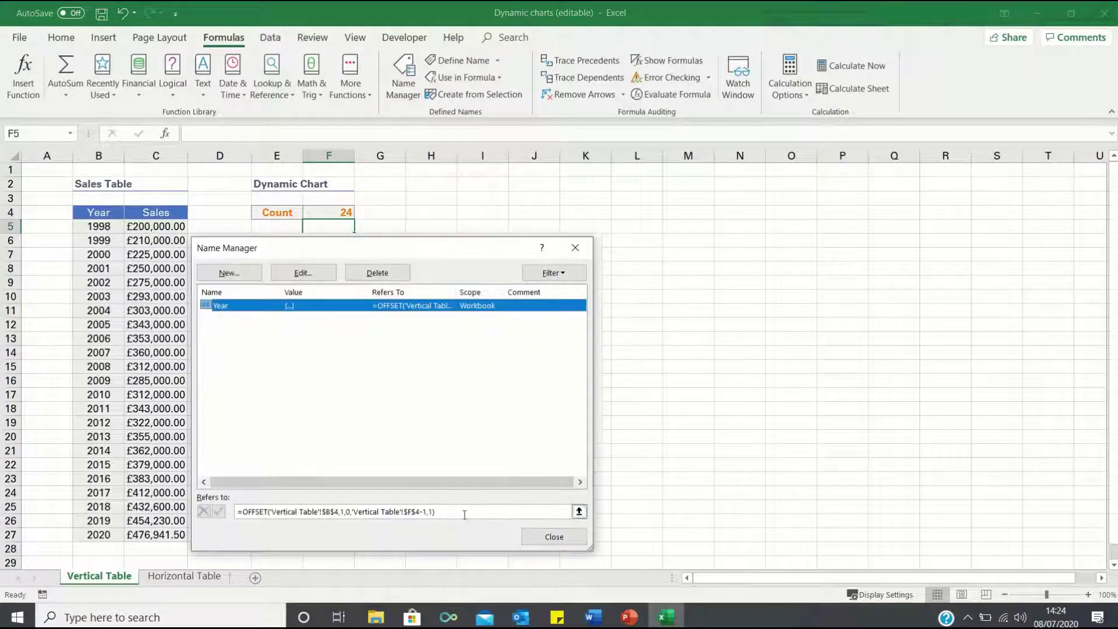
left_click_drag(433, 510, 228, 512)
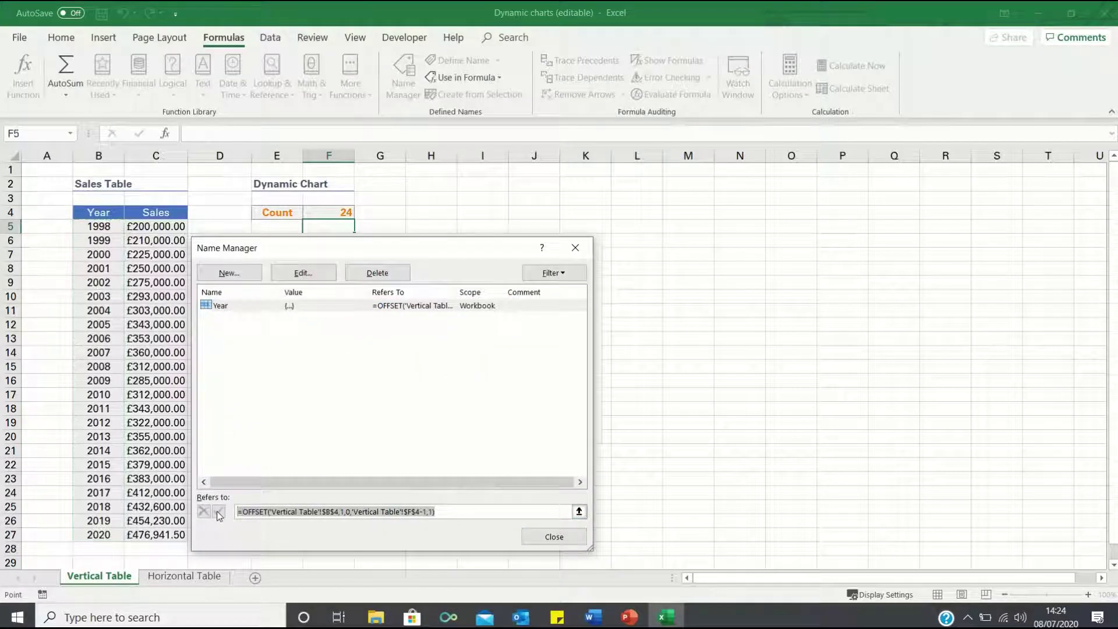
left_click(229, 273)
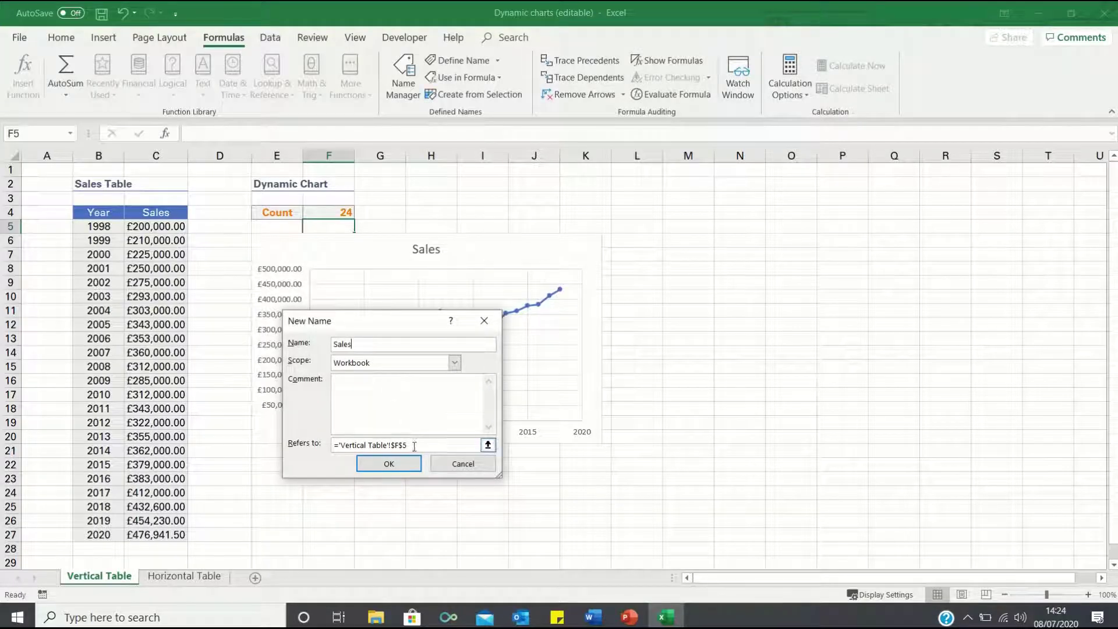
left_click_drag(414, 446, 316, 450)
key("ctrl+v")
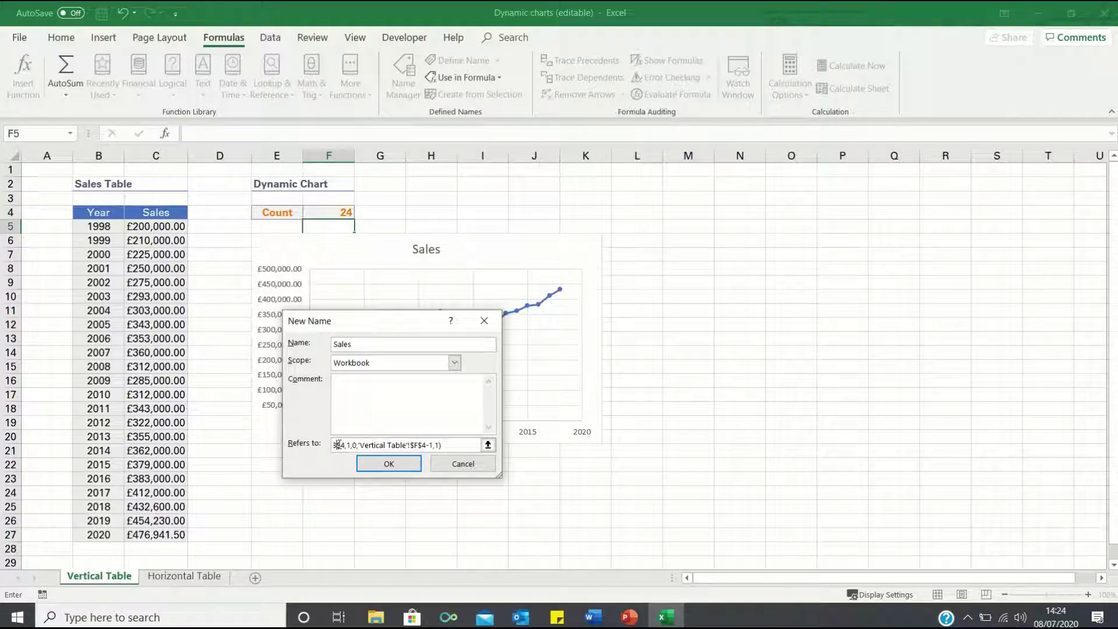
left_click(339, 444)
key("BackSpace")
type("C")
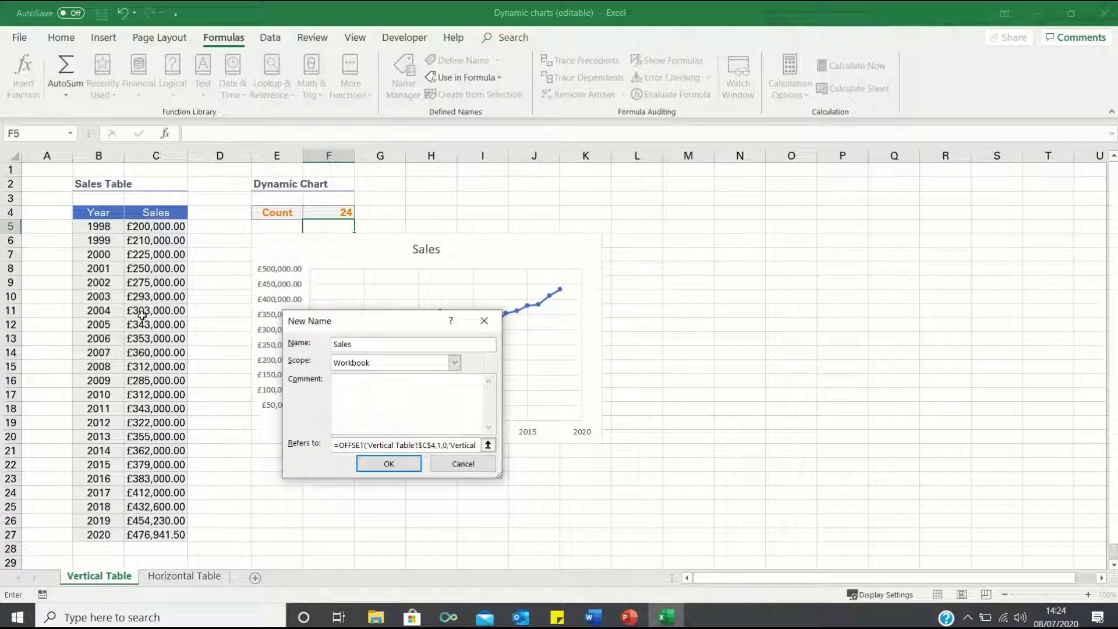
left_click(389, 464)
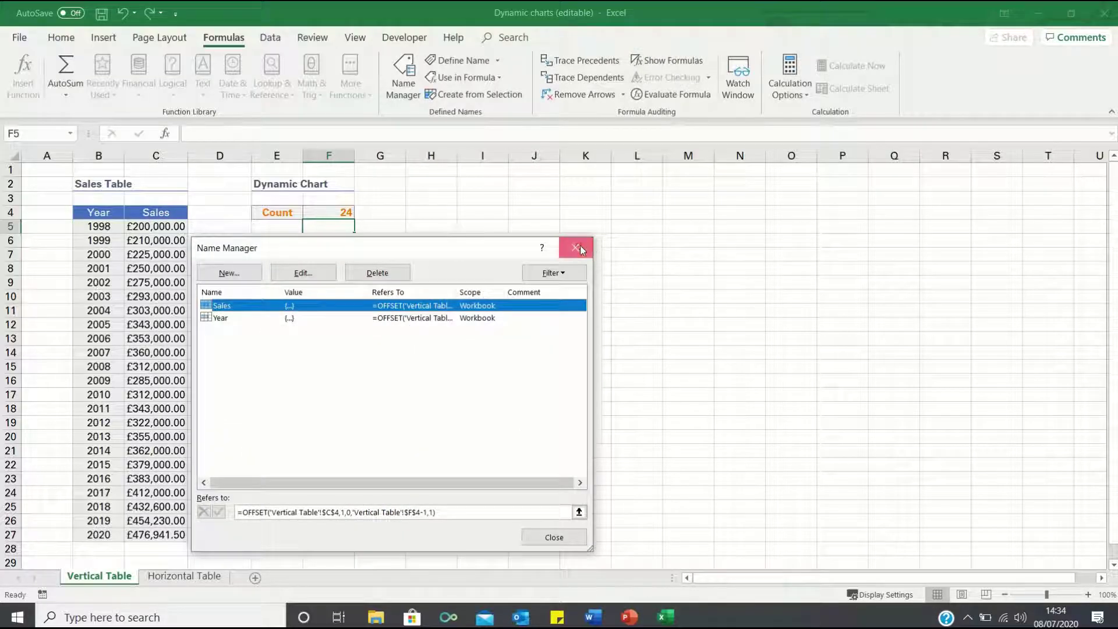
left_click(580, 246)
Step: Edit the Sales chart's data series so its X values use the named range Year ('Vertical Table'!Year)
right_click(585, 256)
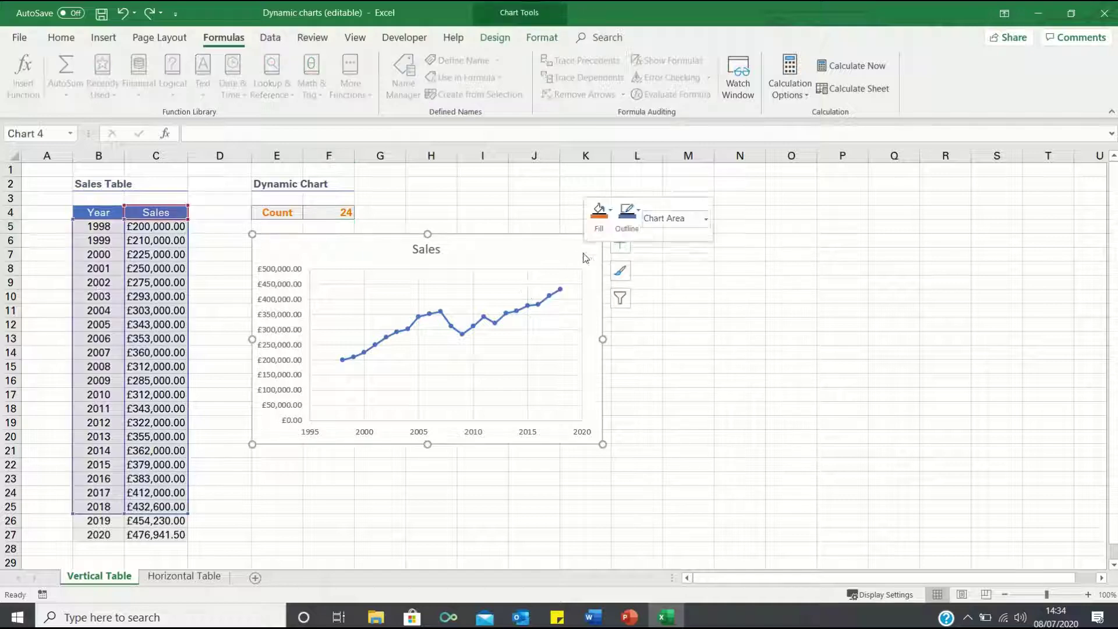
left_click(615, 413)
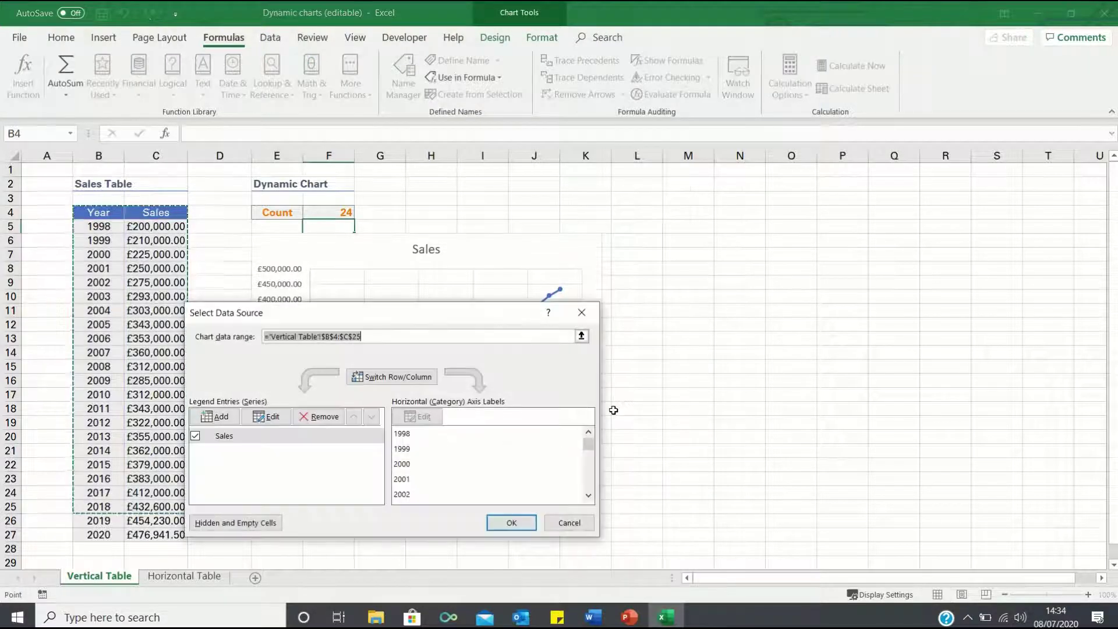
left_click(273, 415)
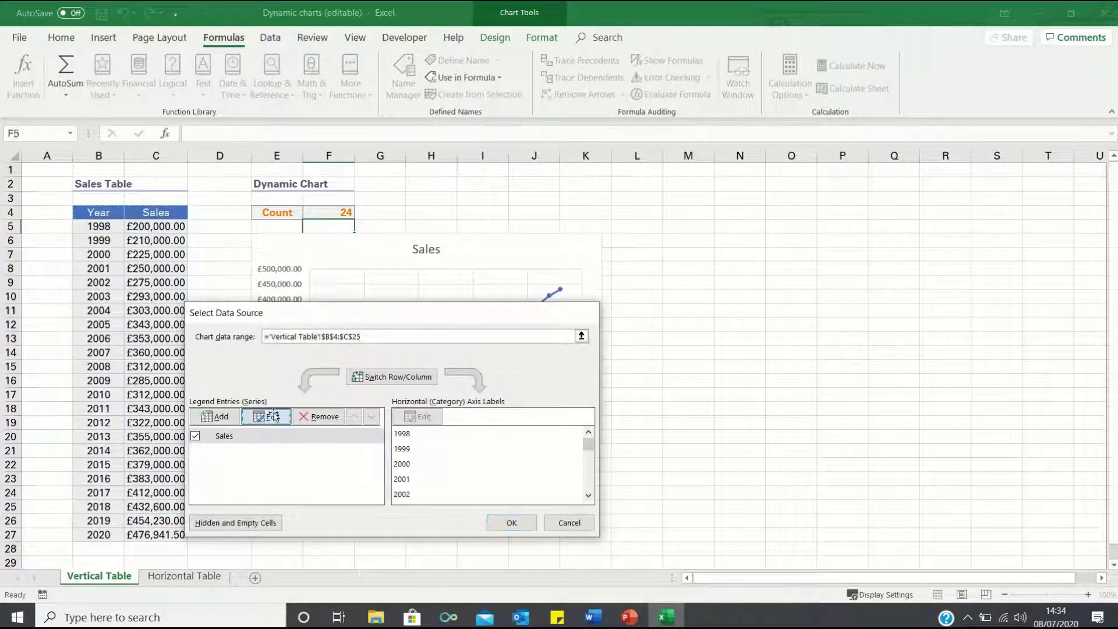
left_click(391, 428)
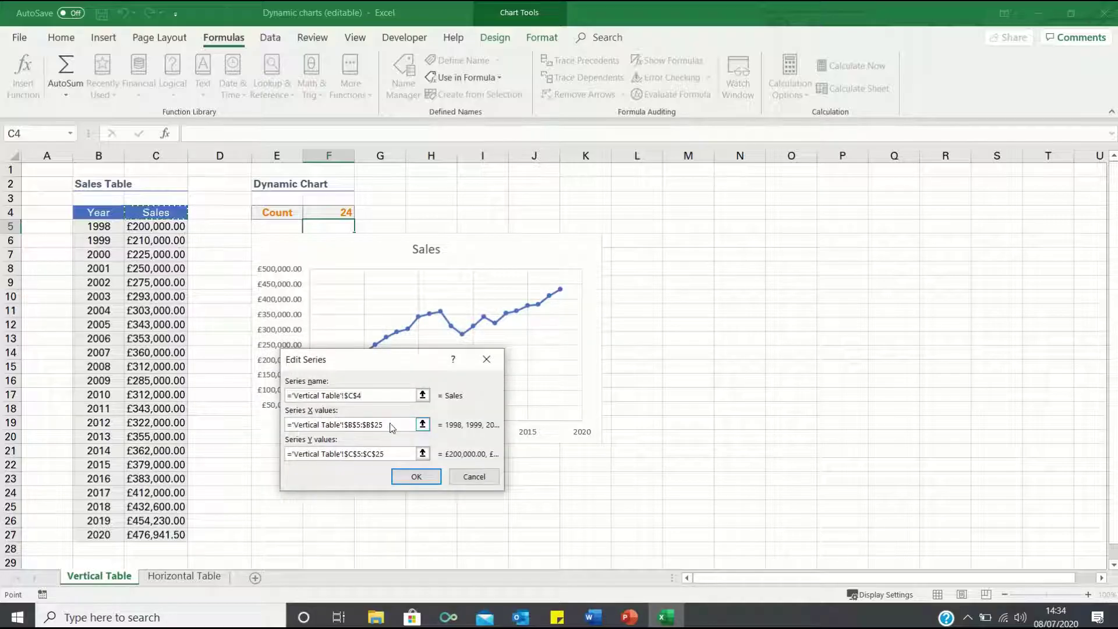
left_click_drag(390, 428, 345, 425)
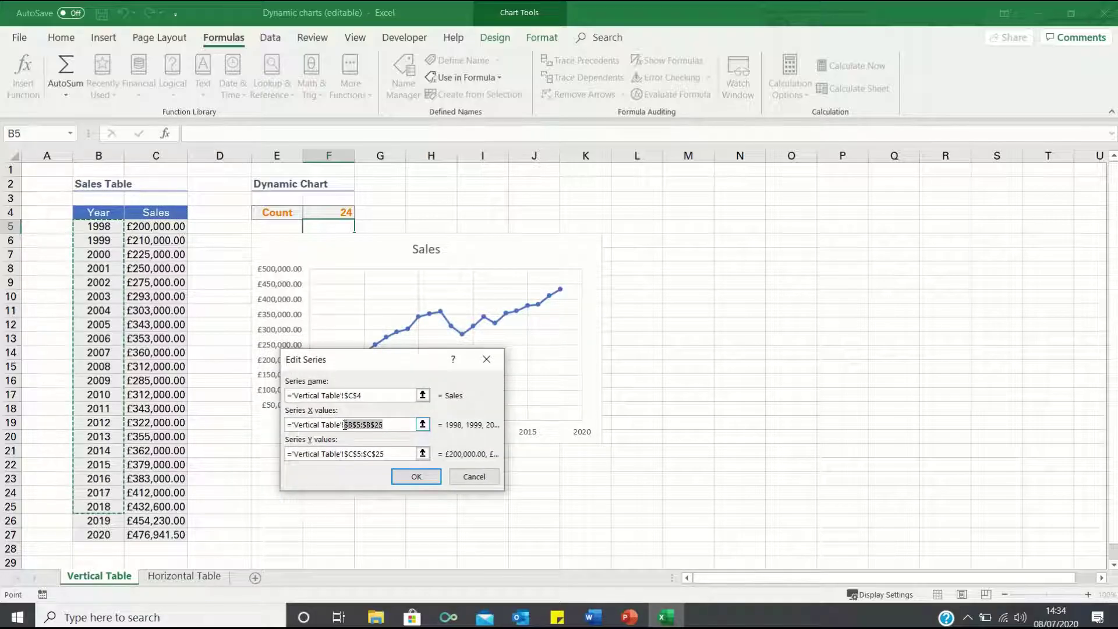
key("BackSpace")
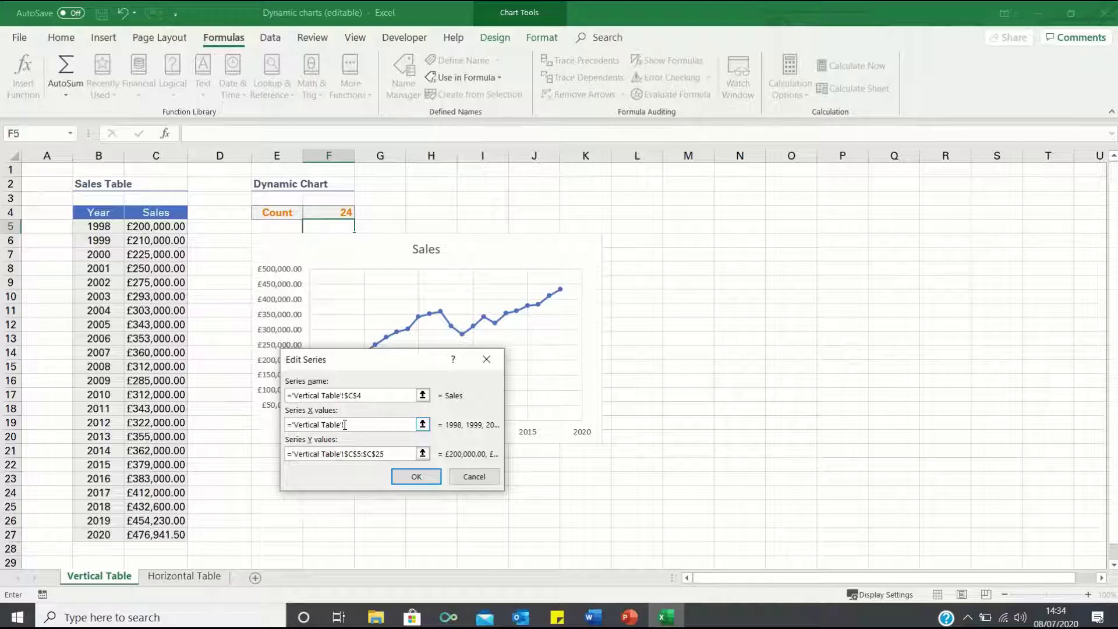
key("F3")
left_click(299, 375)
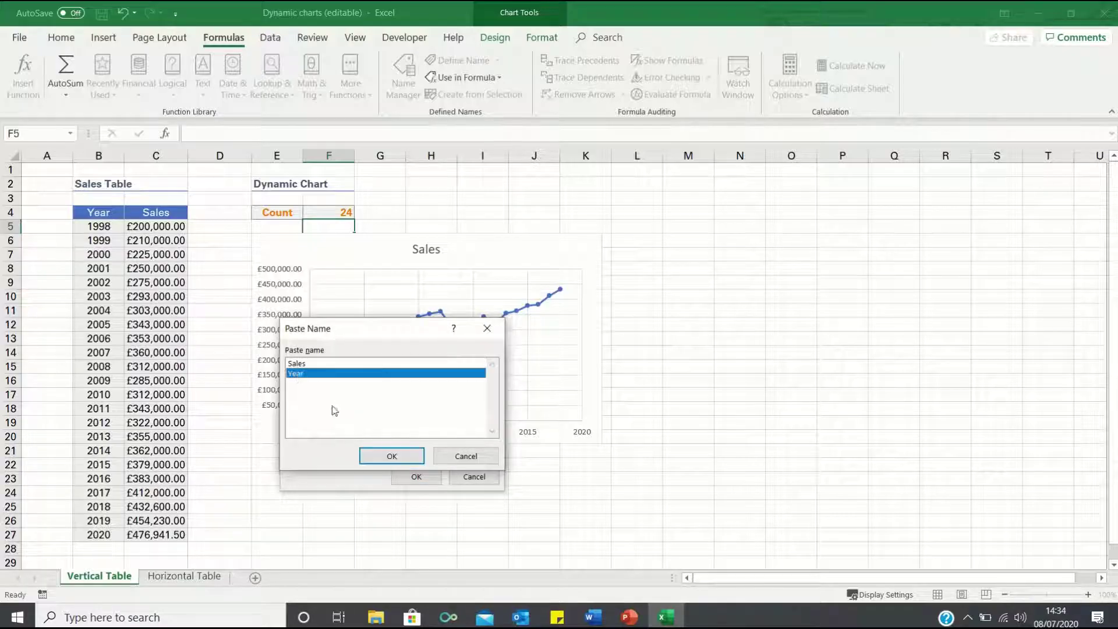
left_click(391, 456)
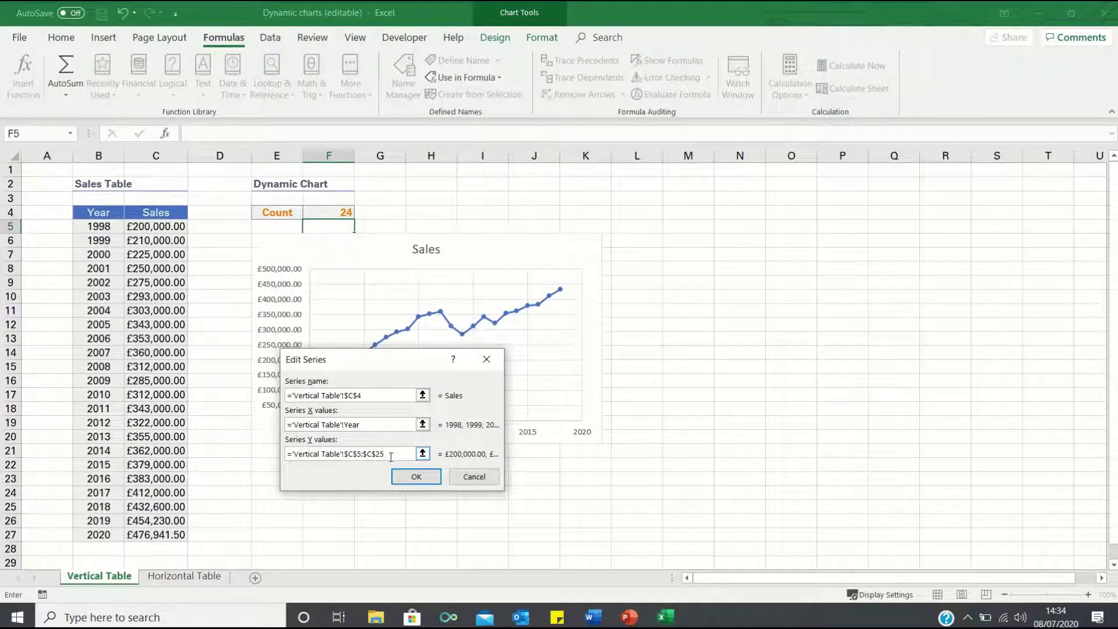
Step: Set the series Y values to the named range Sales ('Vertical Table'!Sales) and apply the new chart data source
left_click_drag(390, 457, 345, 453)
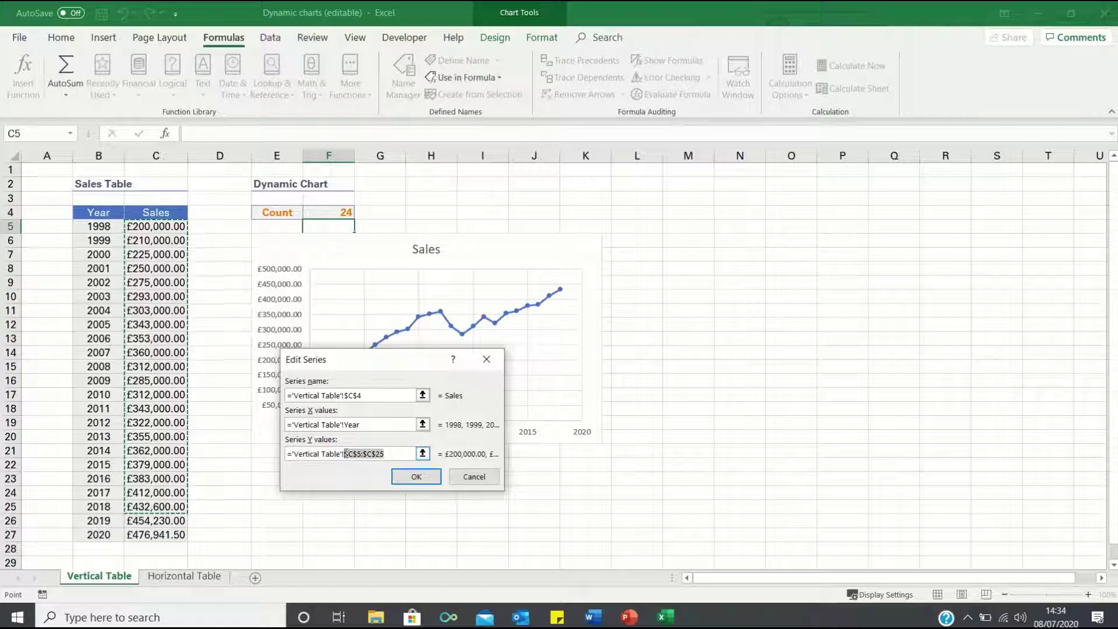
key("BackSpace")
key("F3")
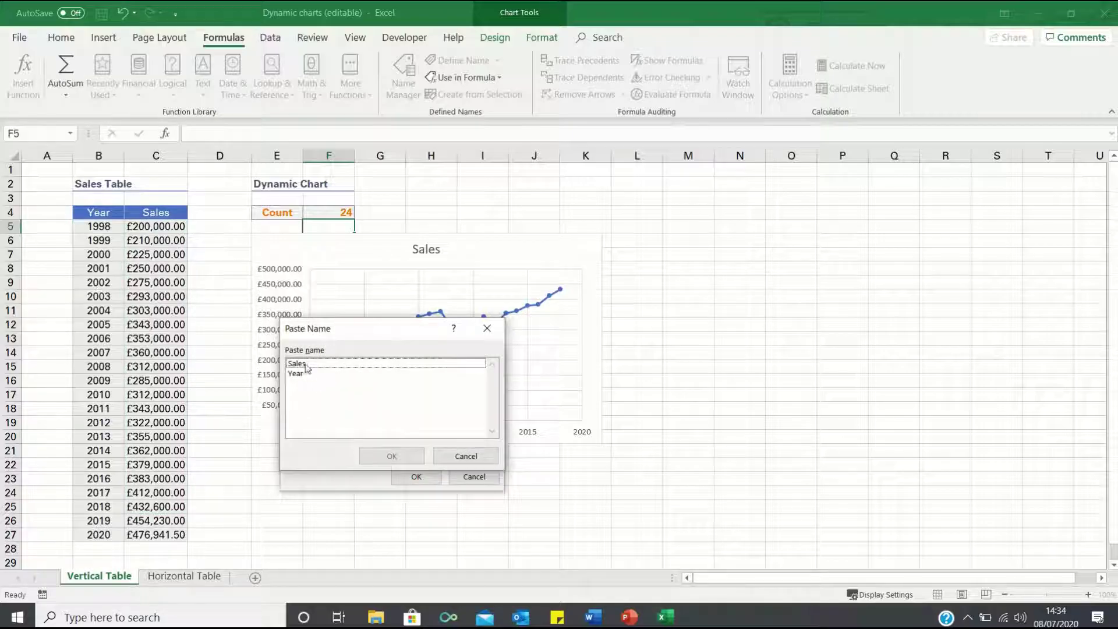
left_click(298, 364)
left_click(389, 458)
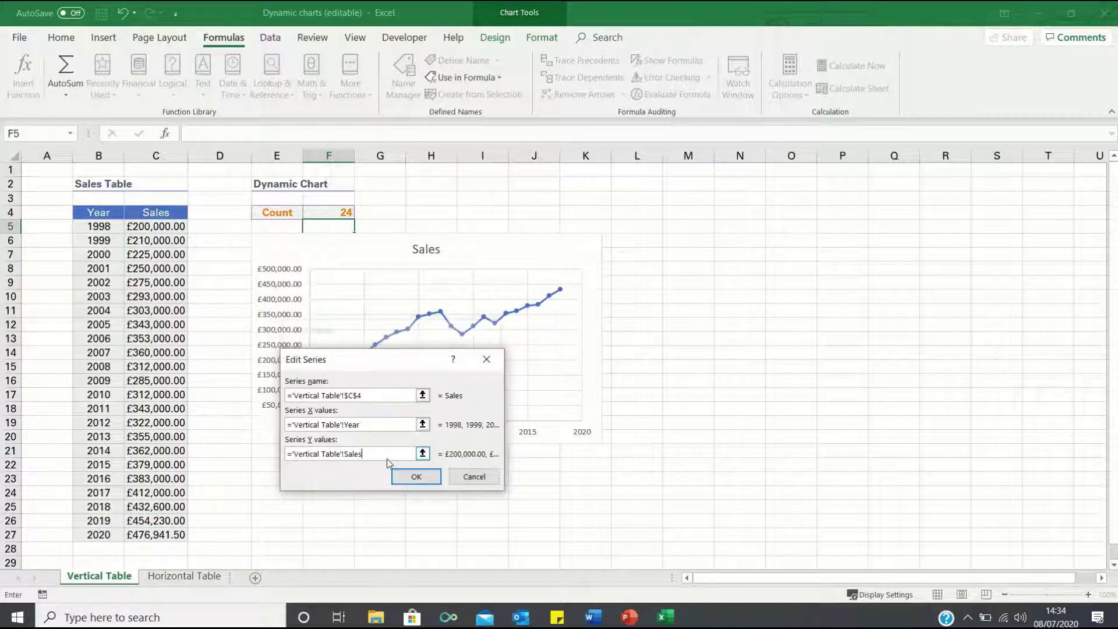
left_click(415, 479)
left_click(510, 524)
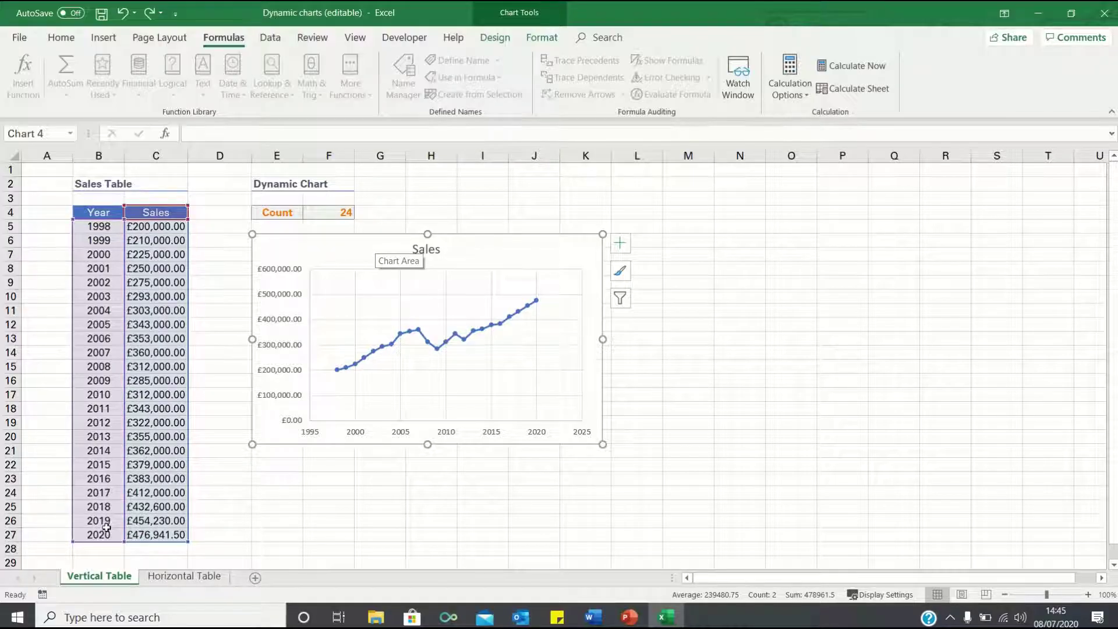
Step: Fill the 2020 row of the sales table down one row to add 2021, then select the Sales chart
left_click(106, 529)
left_click_drag(107, 531, 187, 550)
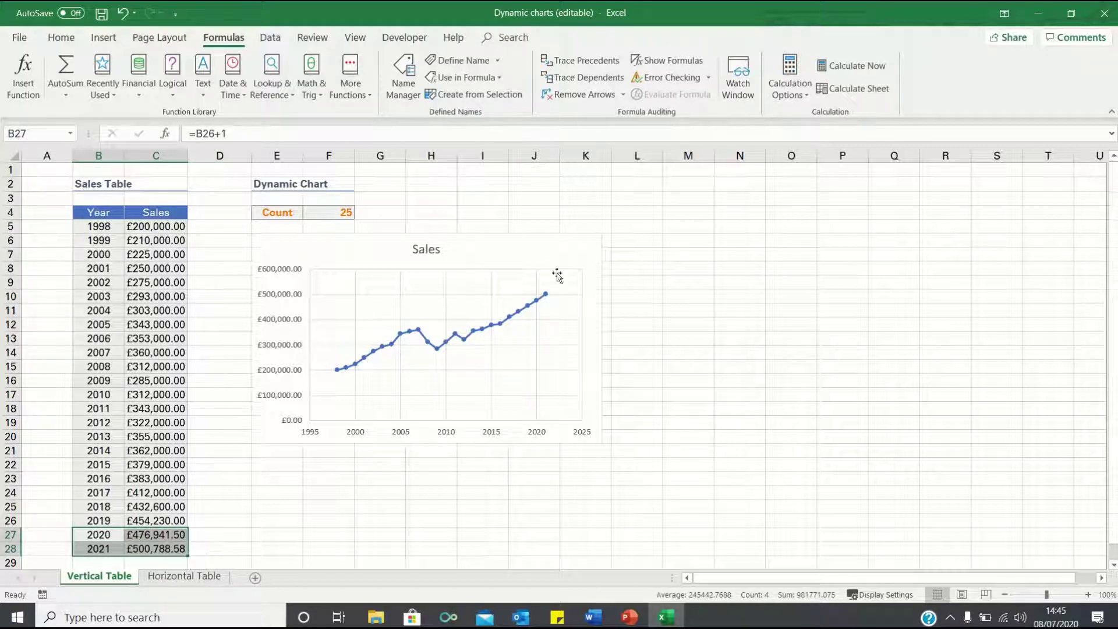
left_click(568, 250)
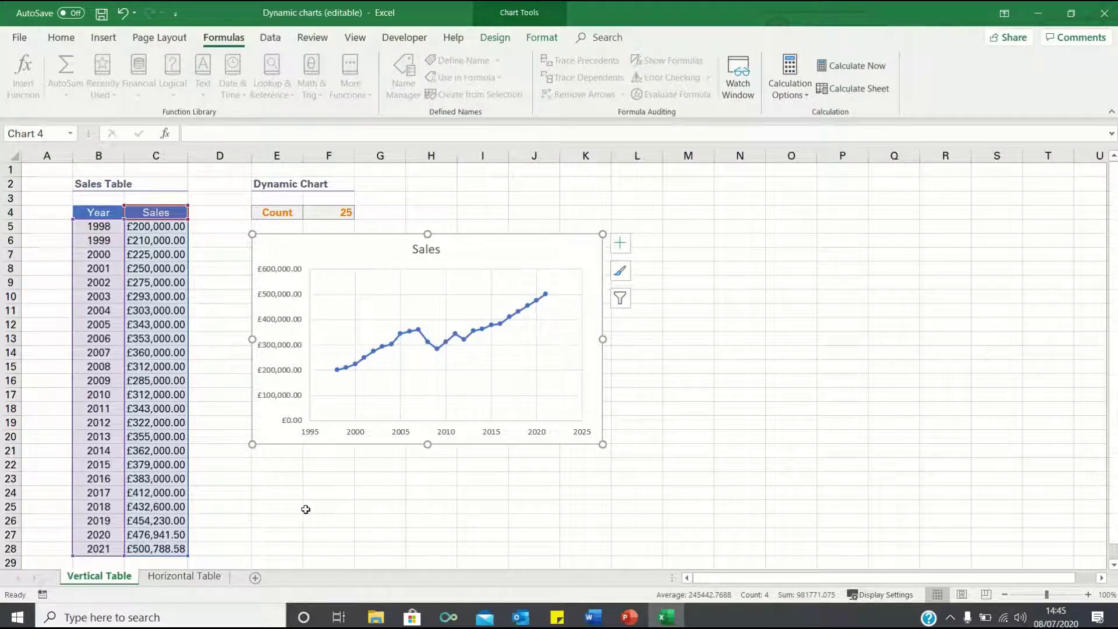
Step: On the Horizontal Table sheet, insert a Scatter with Straight Lines and Markers chart from B4:J5 and place it below the Count row
key("ctrl+Page_Down")
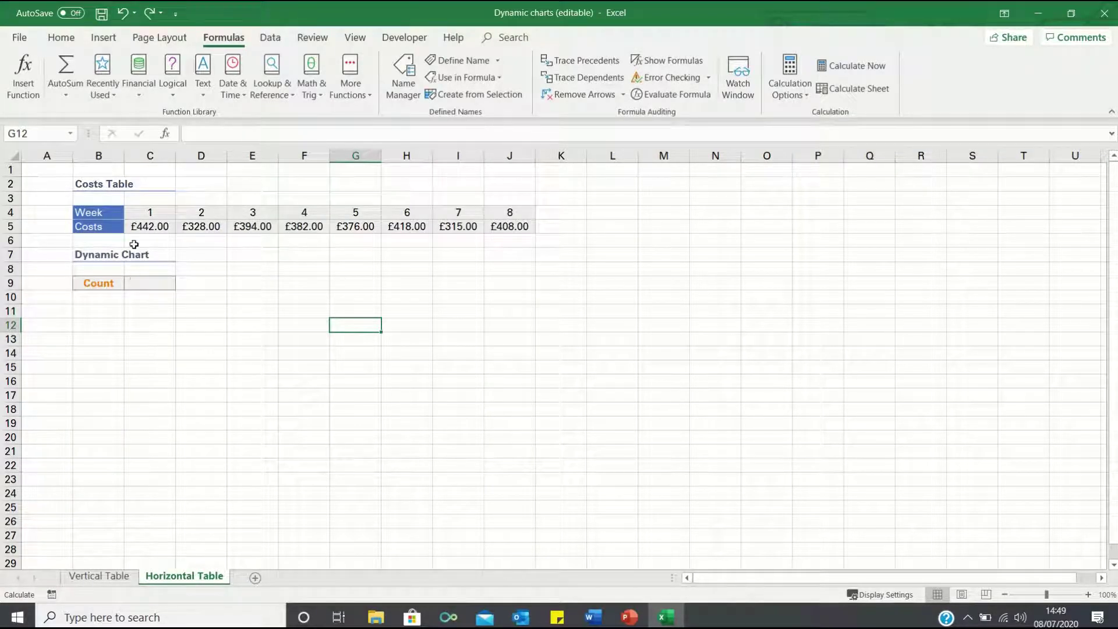
left_click(101, 212)
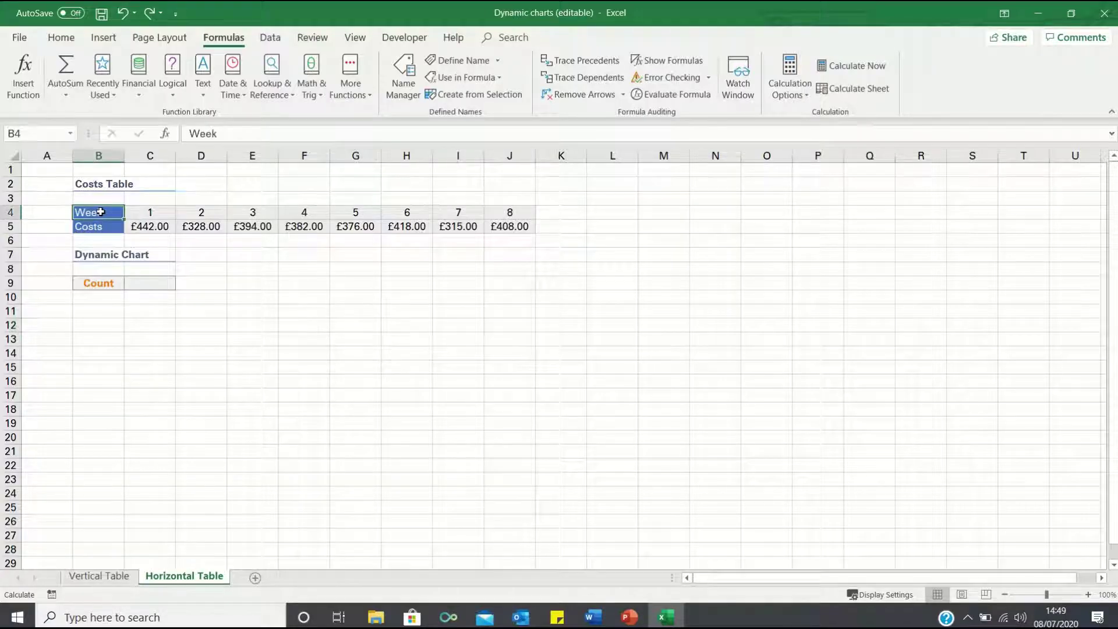
key("ctrl+shift+Right")
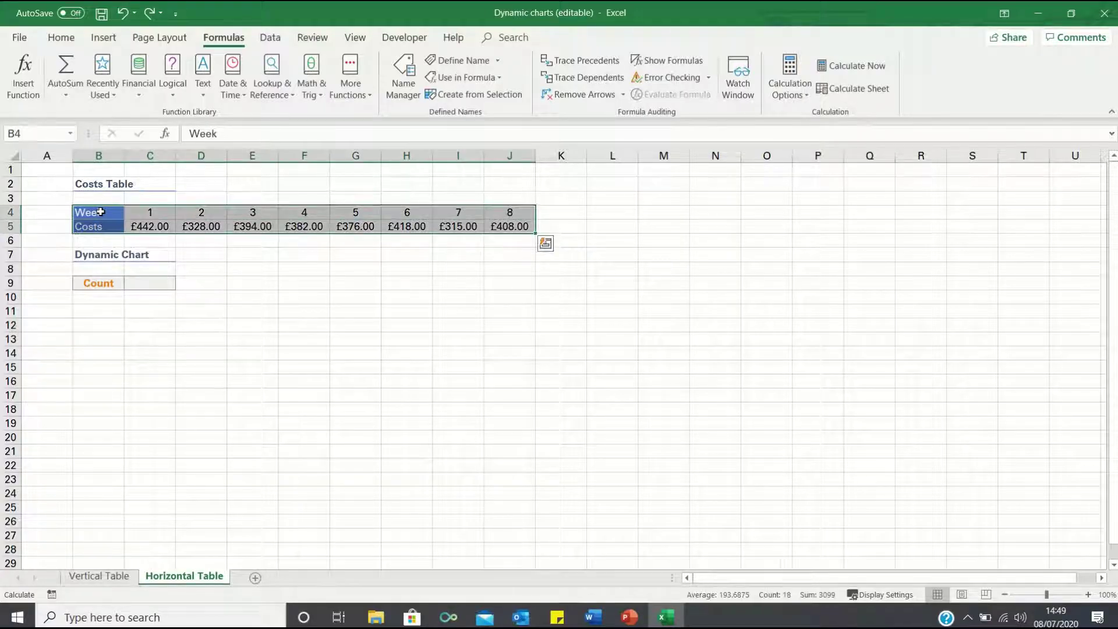
left_click(105, 39)
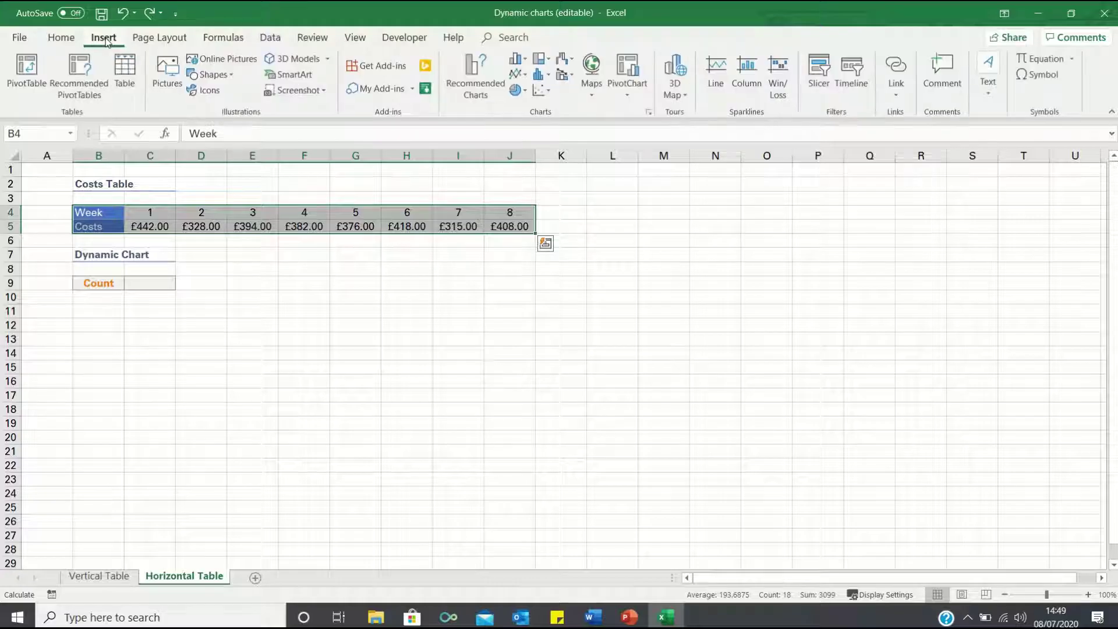
left_click(543, 91)
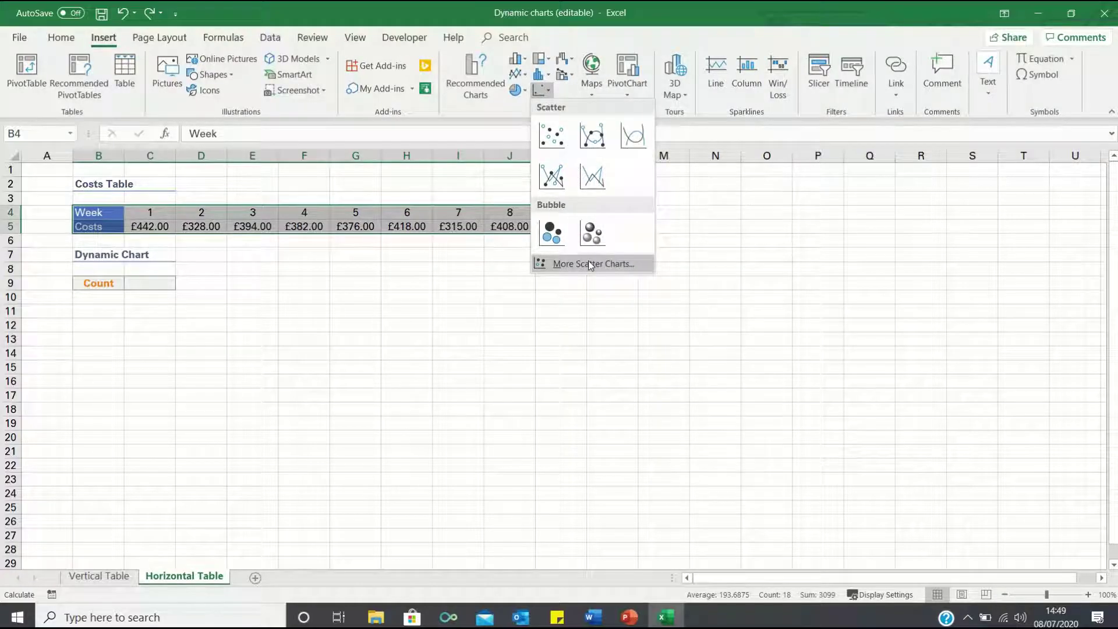
left_click(588, 262)
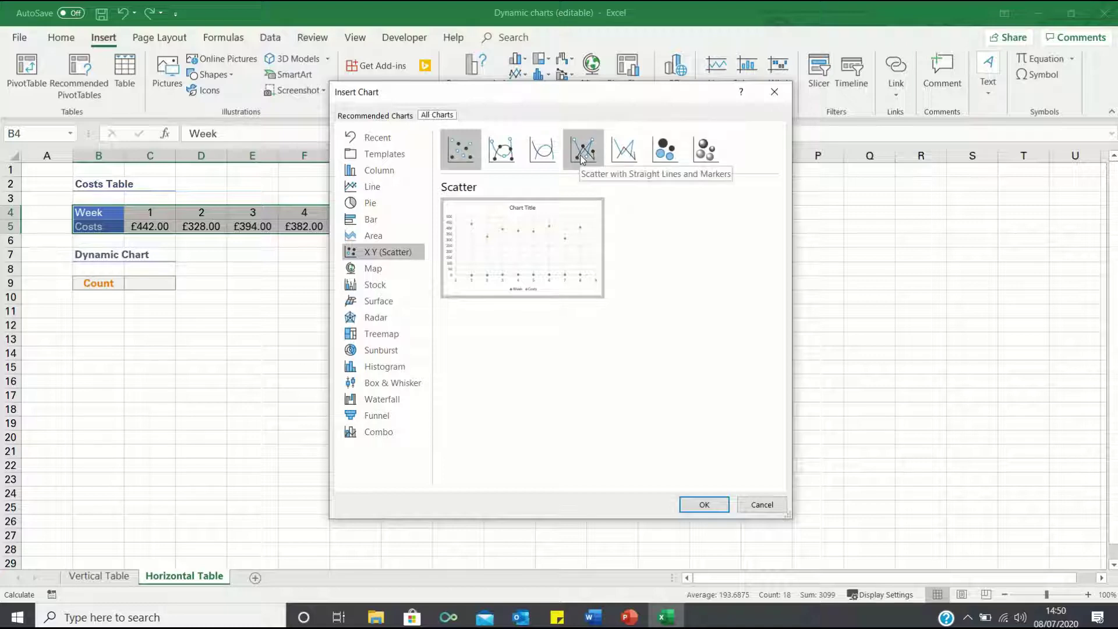
left_click(580, 155)
double_click(580, 155)
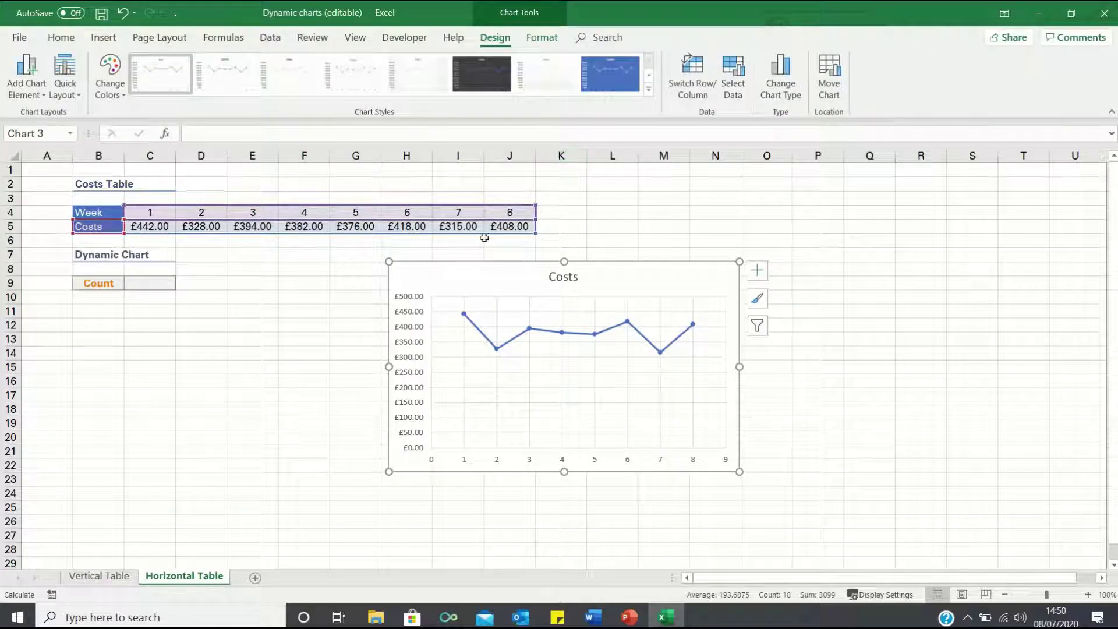
left_click_drag(481, 279, 158, 317)
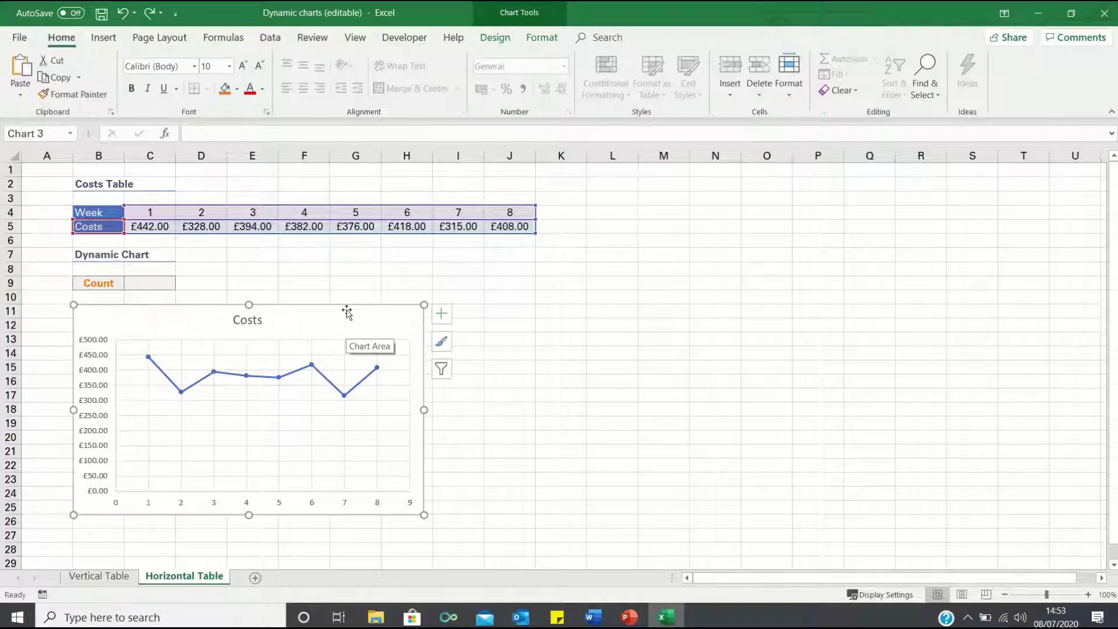
Step: Enter =COUNTA(5:5) in cell C9 beside the Count label
left_click(137, 283)
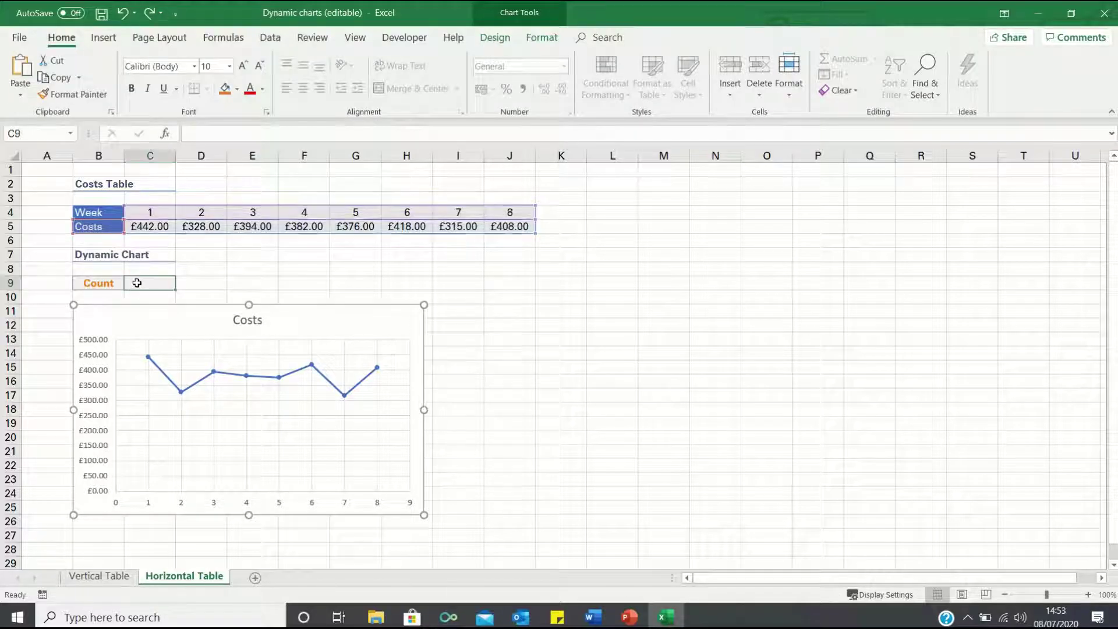
type("=counta(")
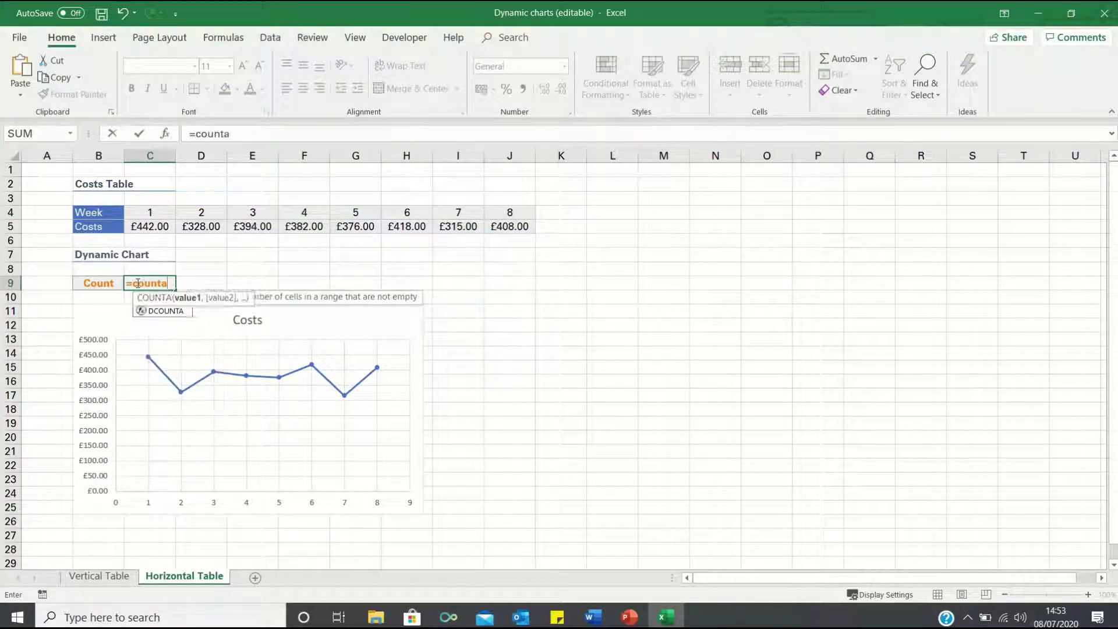
left_click(7, 227)
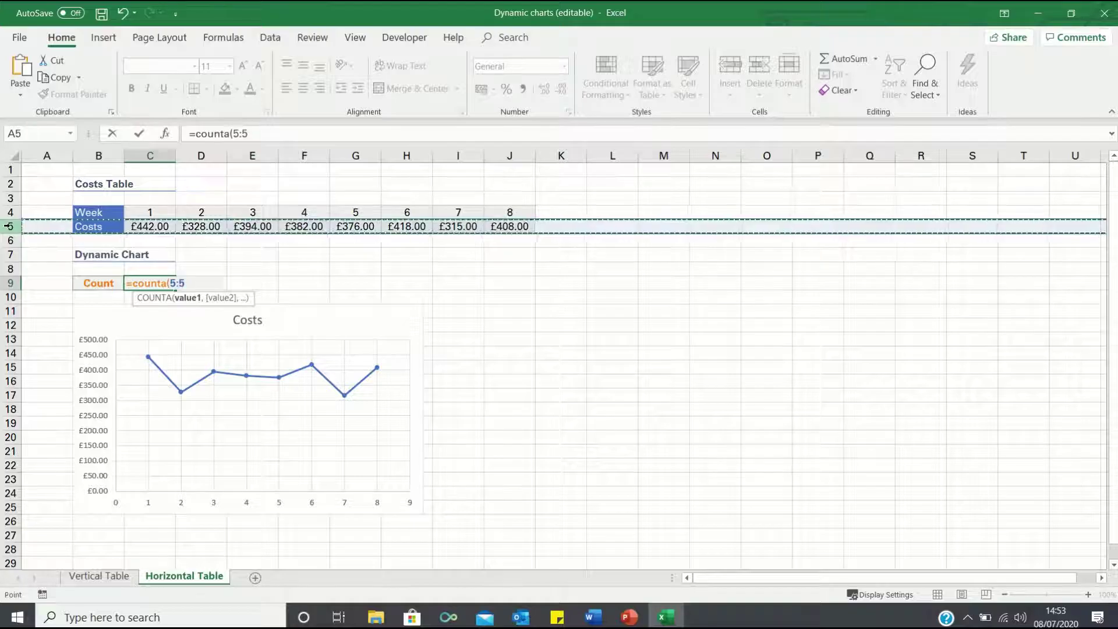
key("Return")
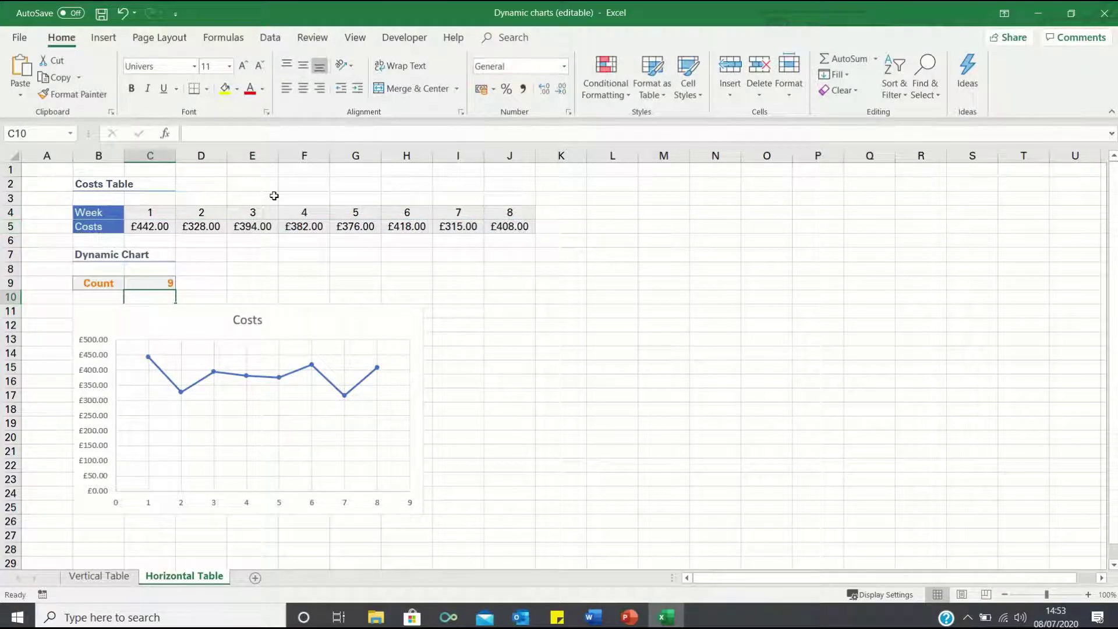
Step: Define a workbook name Week that refers to =OFFSET('Horizontal Table'!$B$4,0,1,1,'Horizontal Table'!$C$9-1)
left_click(232, 39)
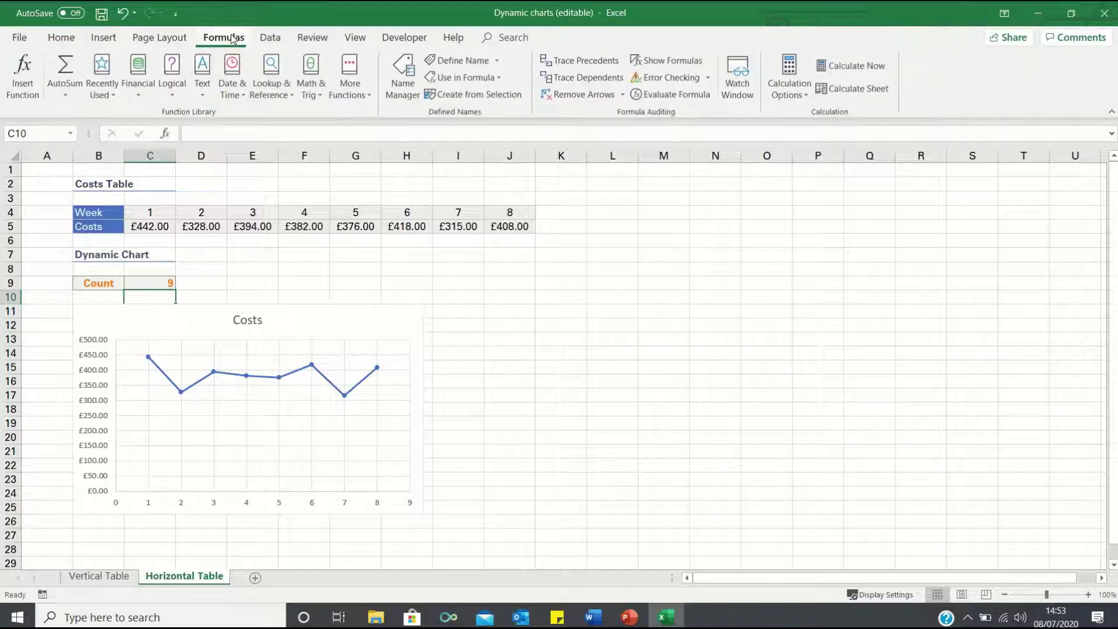
left_click(458, 60)
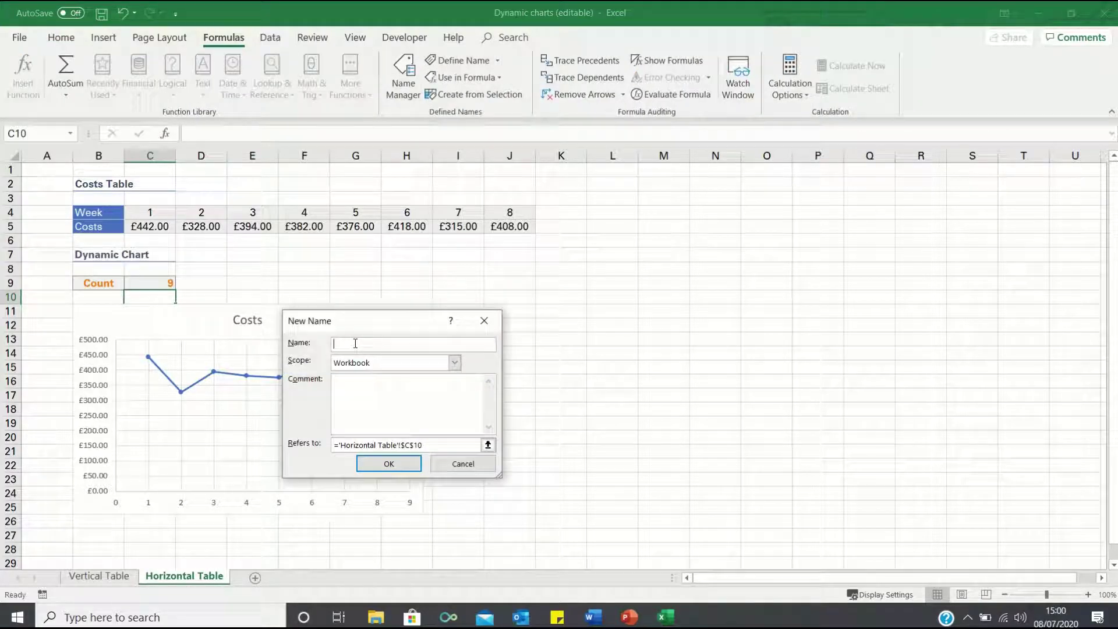
type("Week")
left_click_drag(423, 445, 339, 447)
type("OFFSET(")
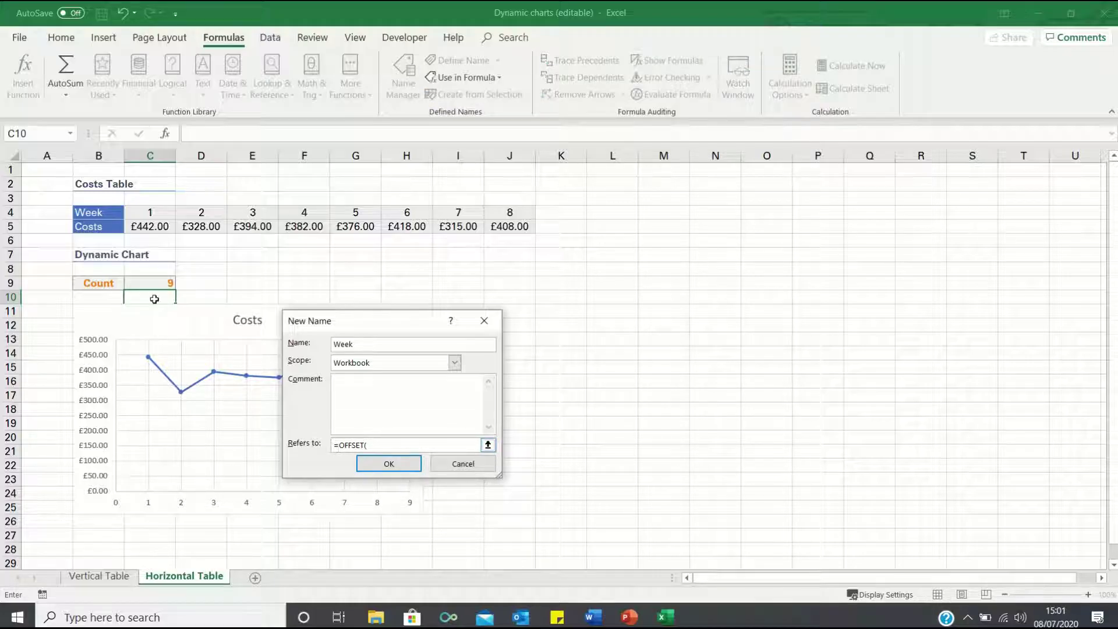
left_click(112, 211)
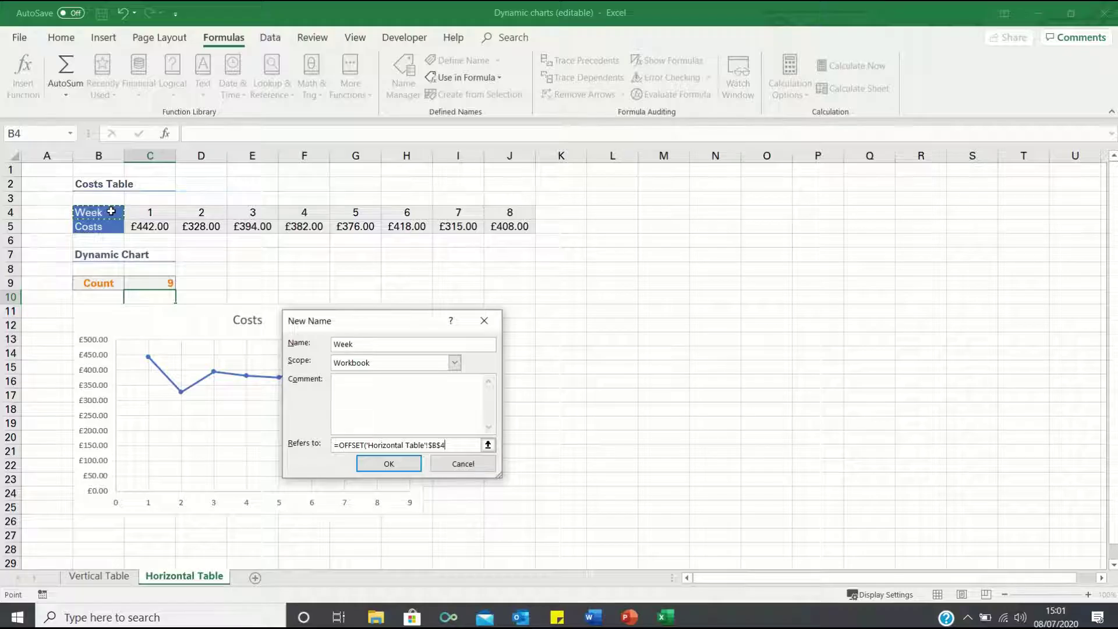
type(",0,1,1")
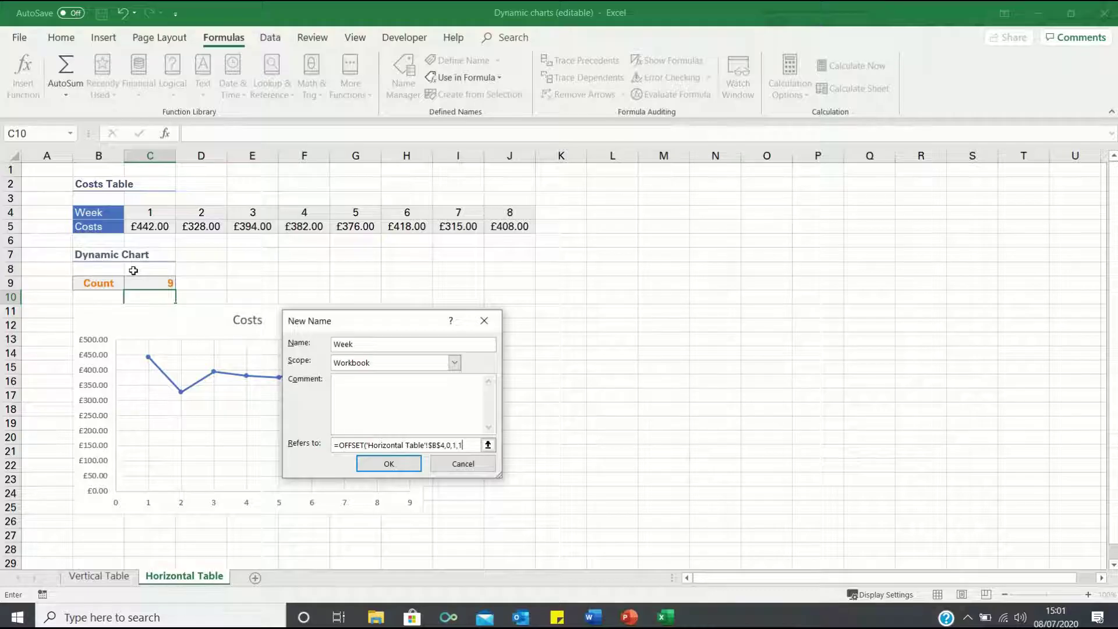
type(",")
left_click(155, 280)
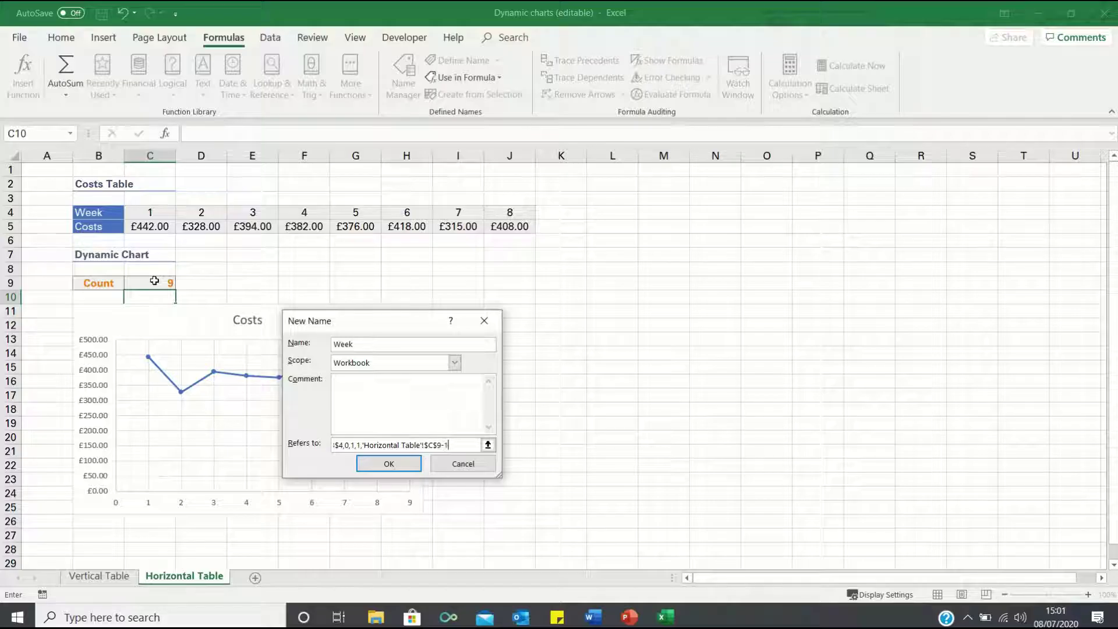
type("-1")
key("Return")
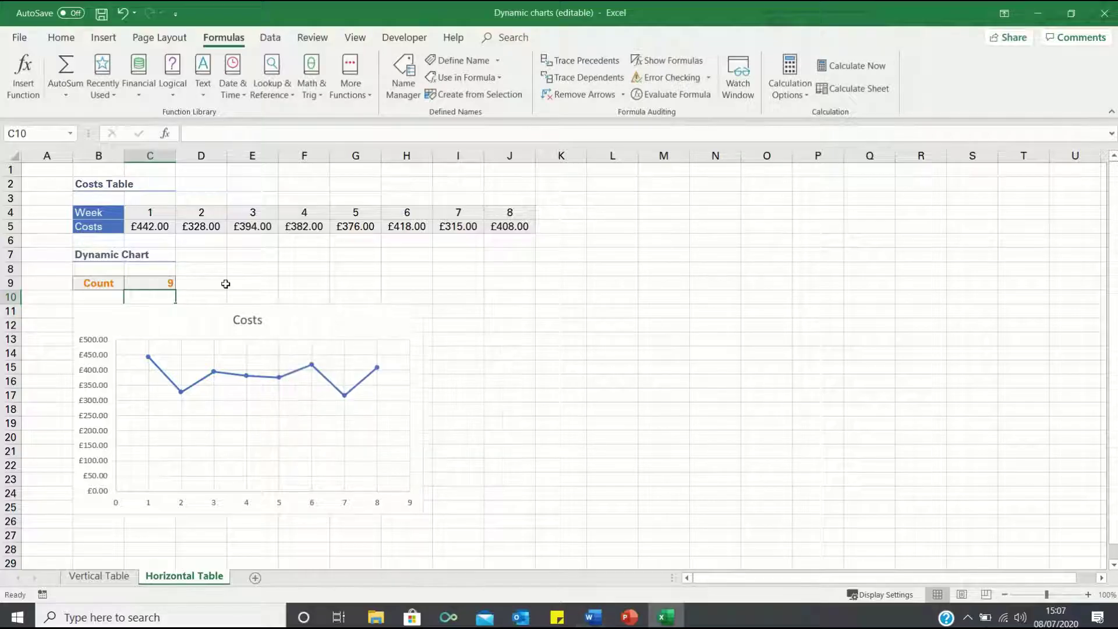
Step: Create a new workbook name Costs, reusing a copy of the Week name's OFFSET formula as its reference
left_click(389, 86)
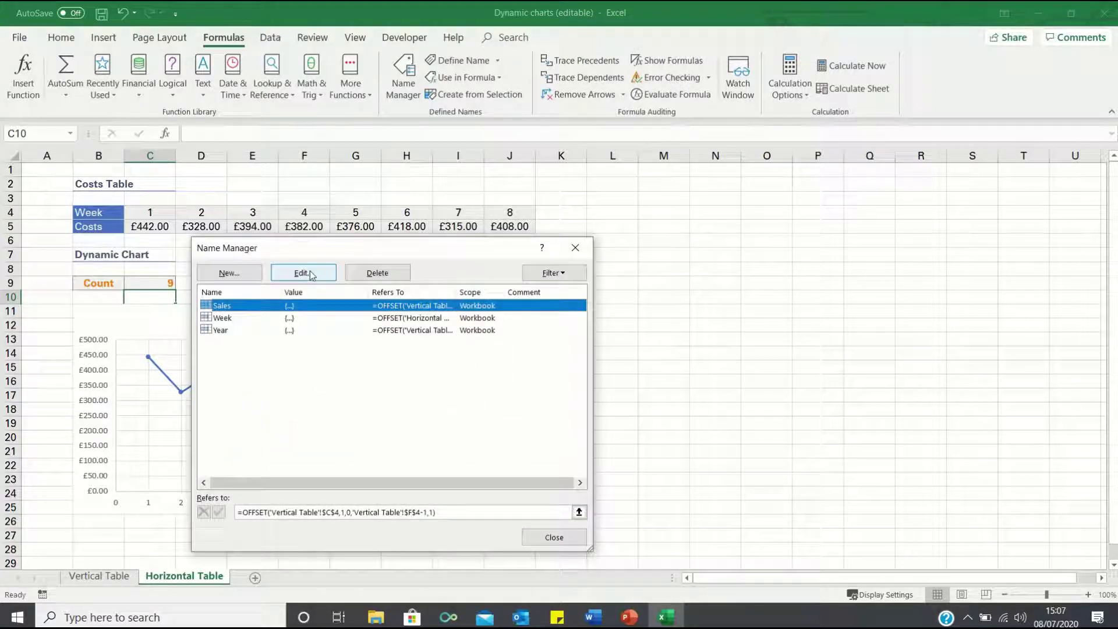
left_click(279, 318)
left_click_drag(471, 511, 237, 512)
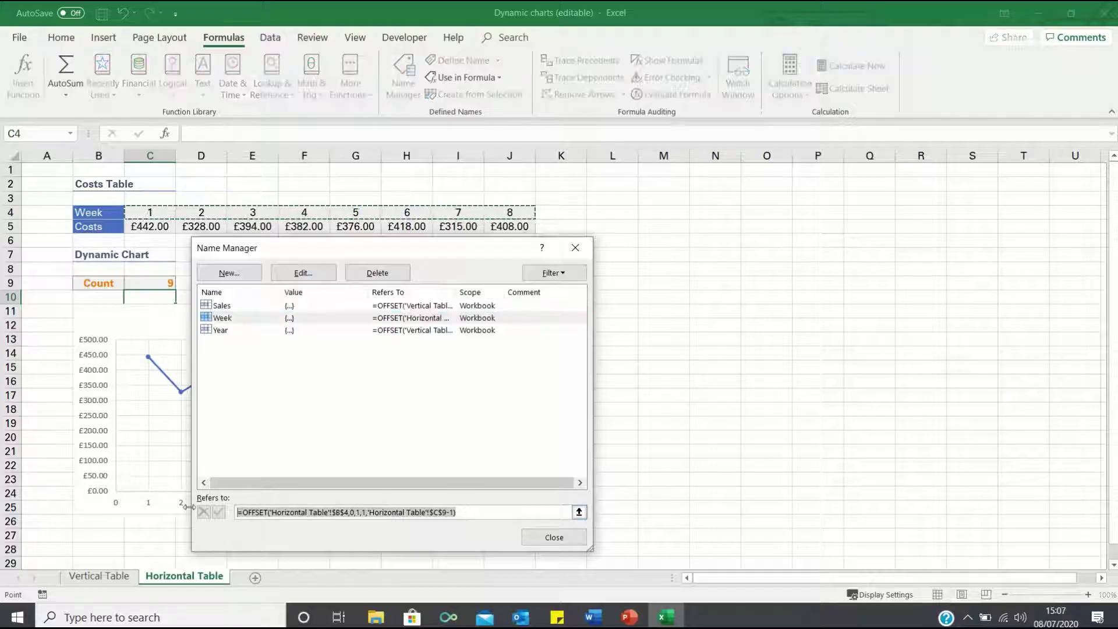
left_click(239, 272)
type("Costs")
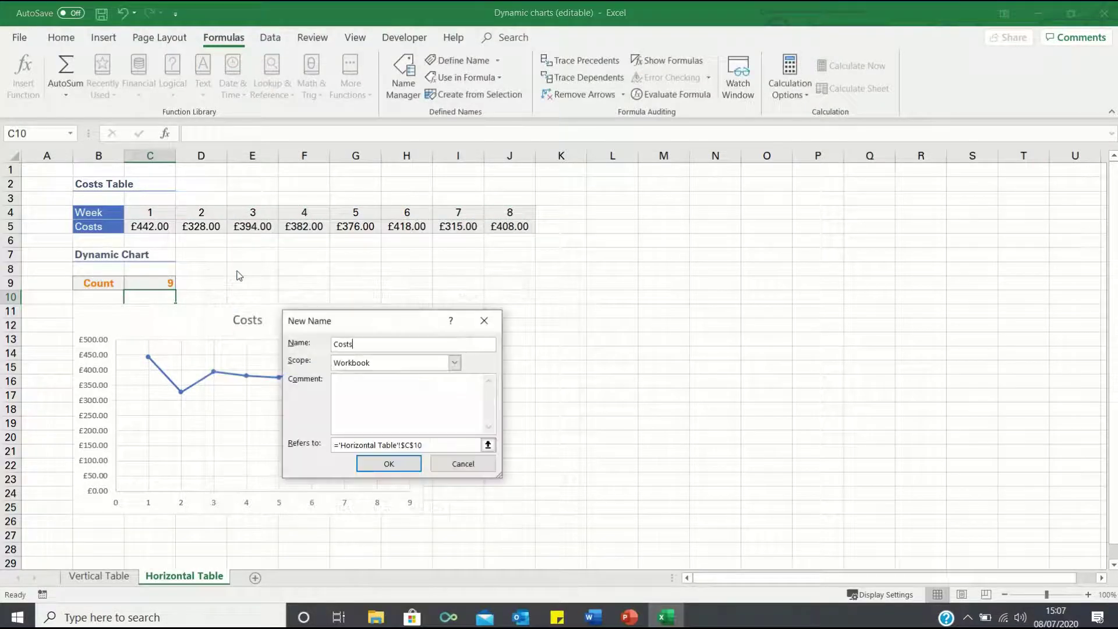
left_click(432, 445)
key("ctrl+a")
key("ctrl+v")
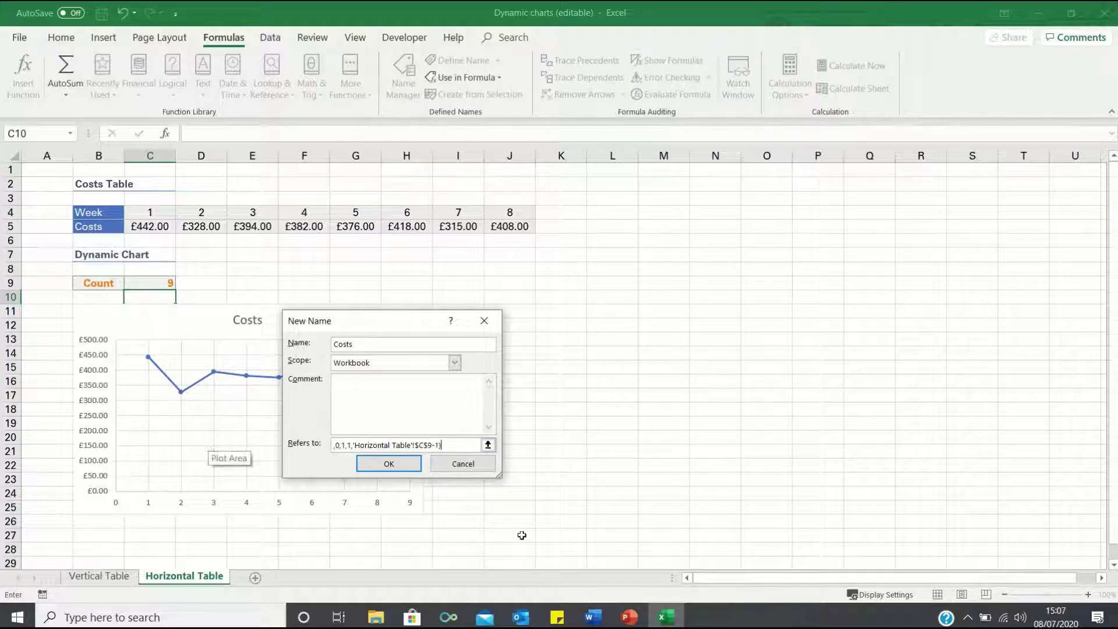
Step: Change the Costs name's starting cell to $B$5, giving =OFFSET('Horizontal Table'!$B$5,0,1,1,'Horizontal Table'!$C$9-1), and save it
left_click_drag(369, 445, 300, 446)
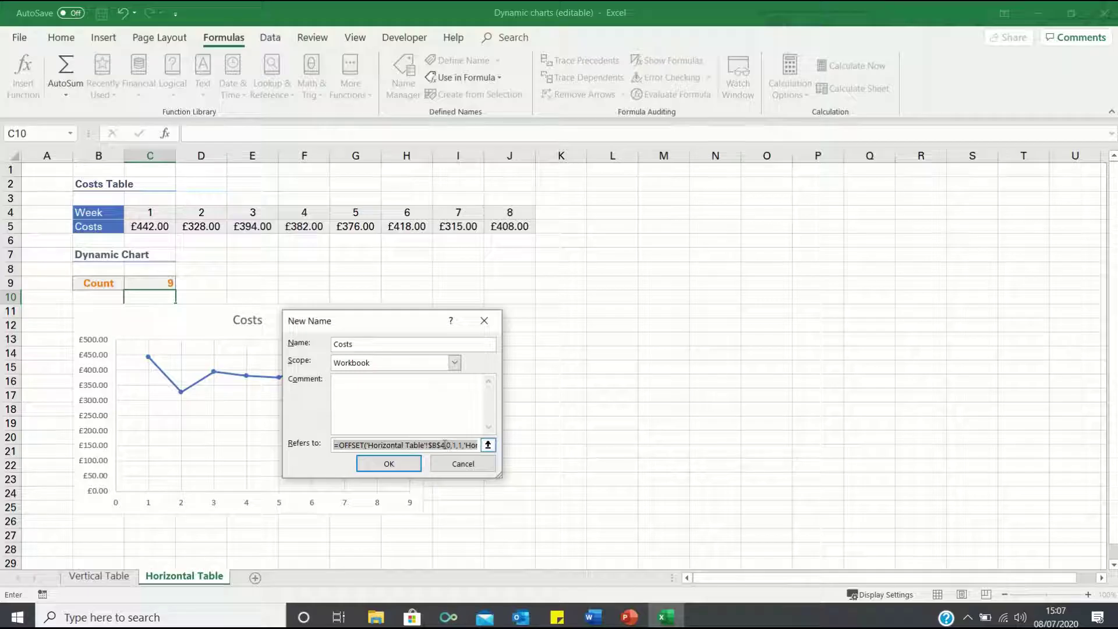
left_click(445, 444)
key("BackSpace")
type("5")
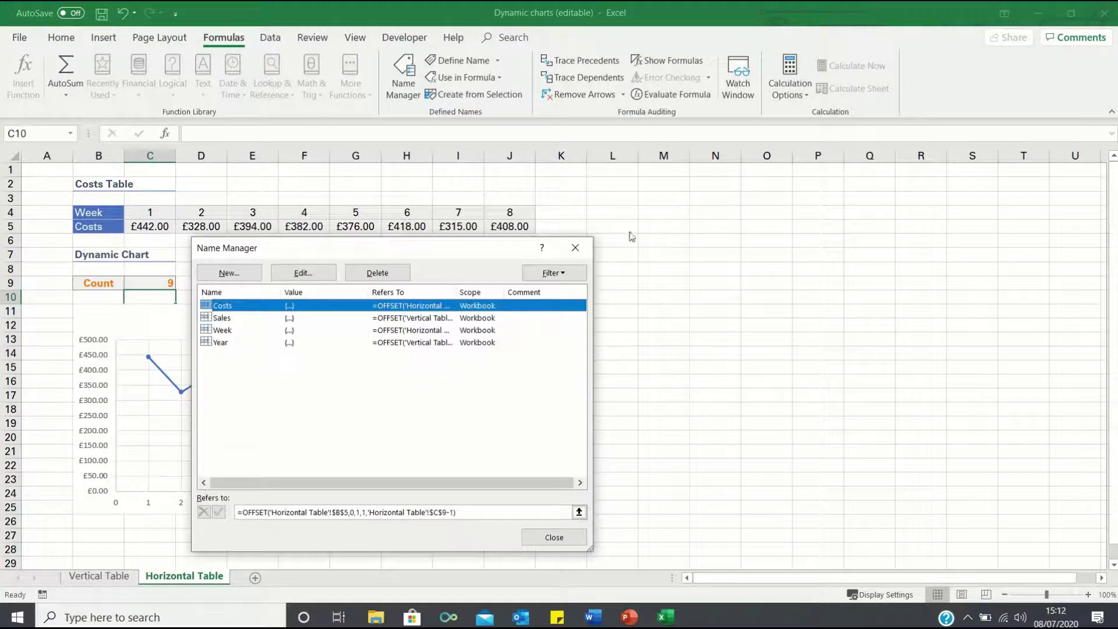
left_click(575, 248)
Step: Edit the Costs chart's data series so its X values refer to ='Horizontal Table'!Week
left_click(397, 319)
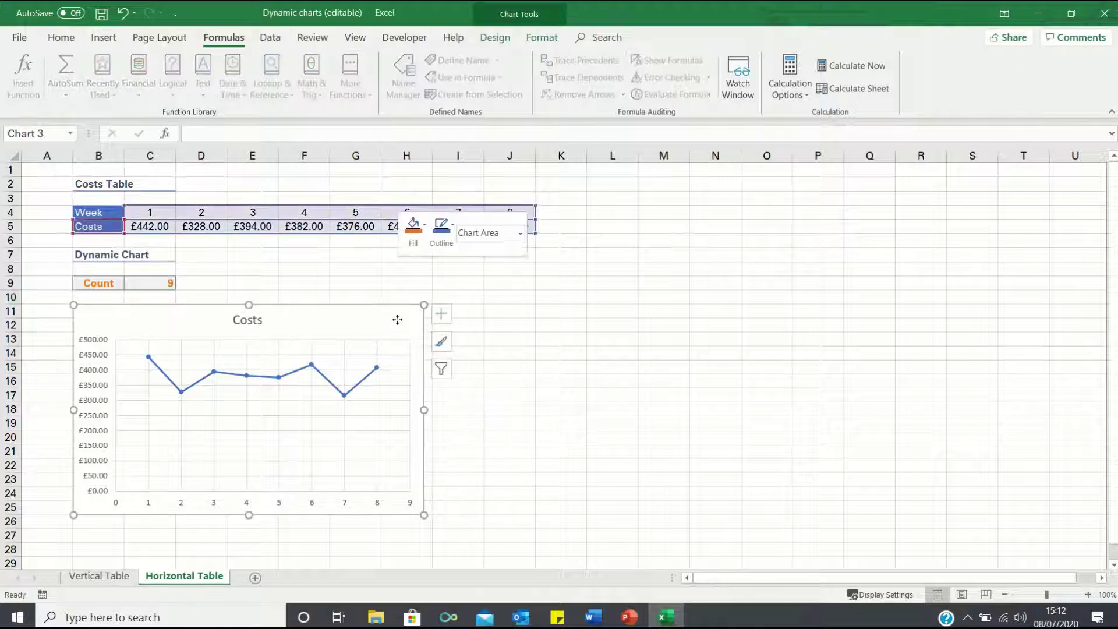
right_click(397, 320)
left_click(460, 427)
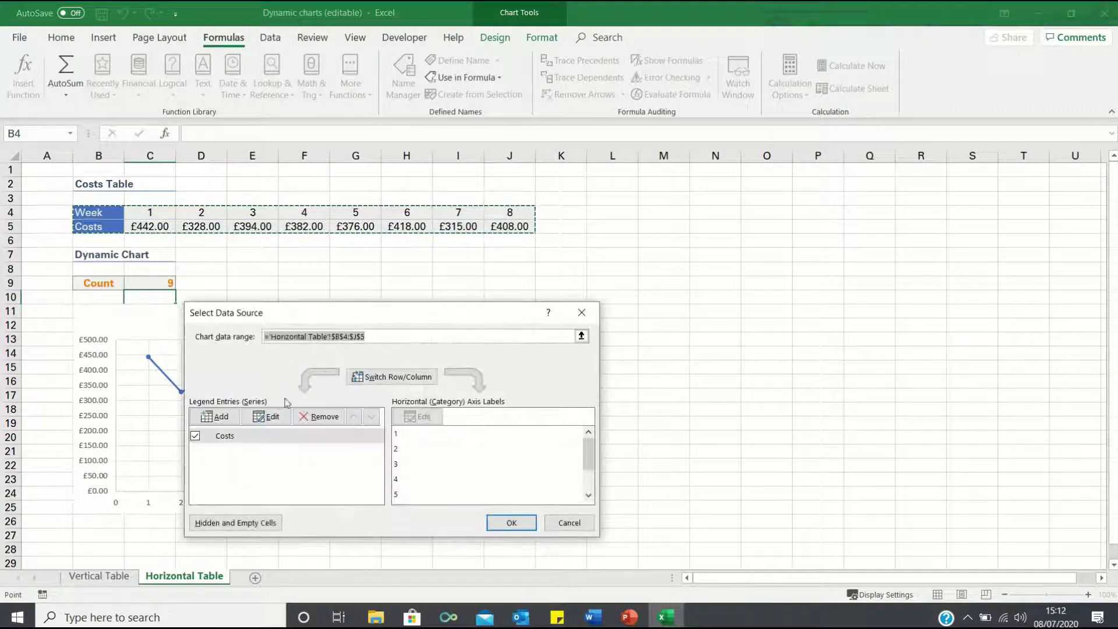
left_click(267, 416)
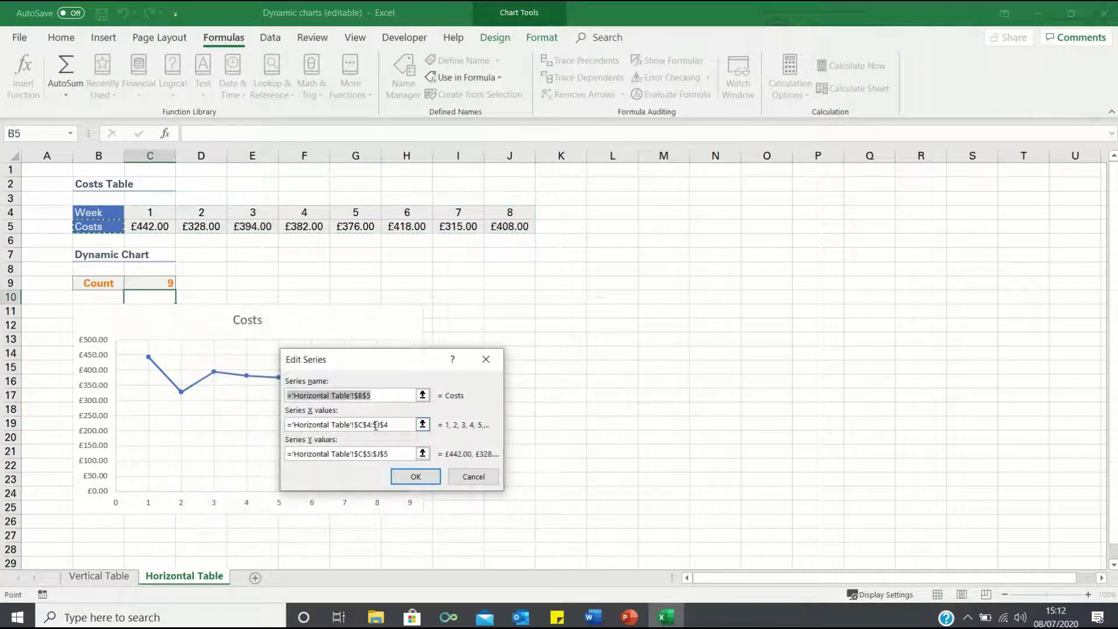
left_click_drag(389, 424, 355, 425)
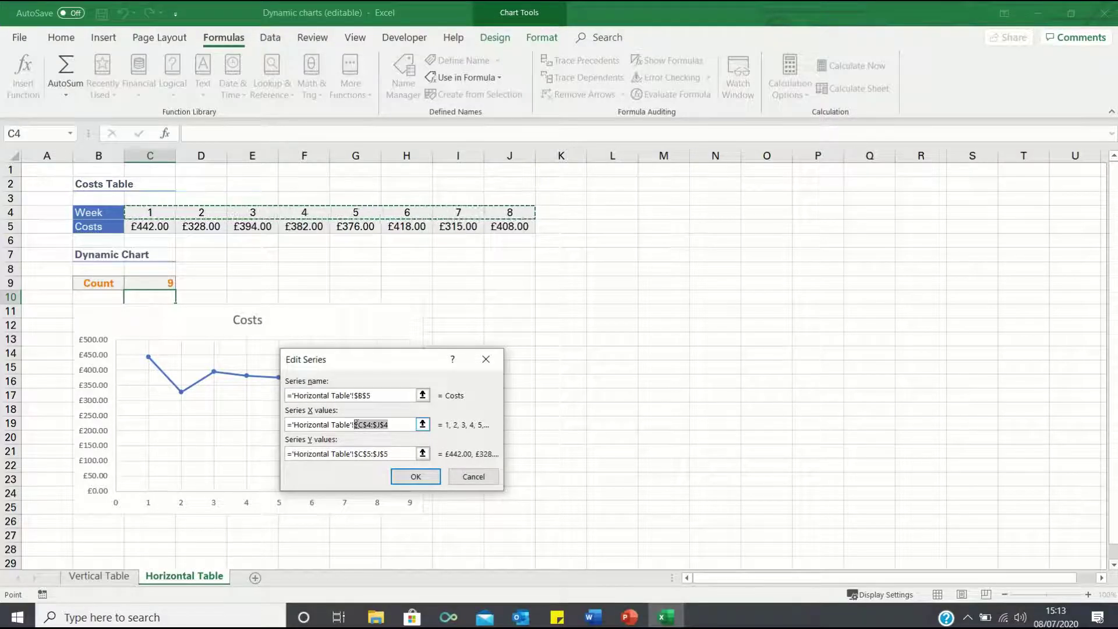
key("BackSpace")
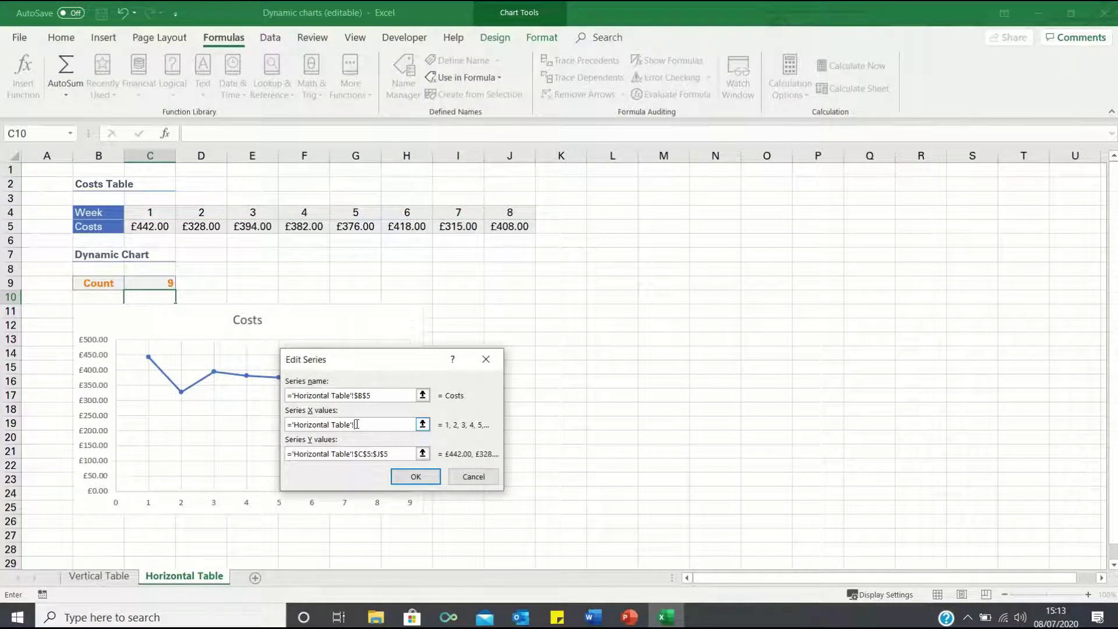
key("F3")
left_click(304, 384)
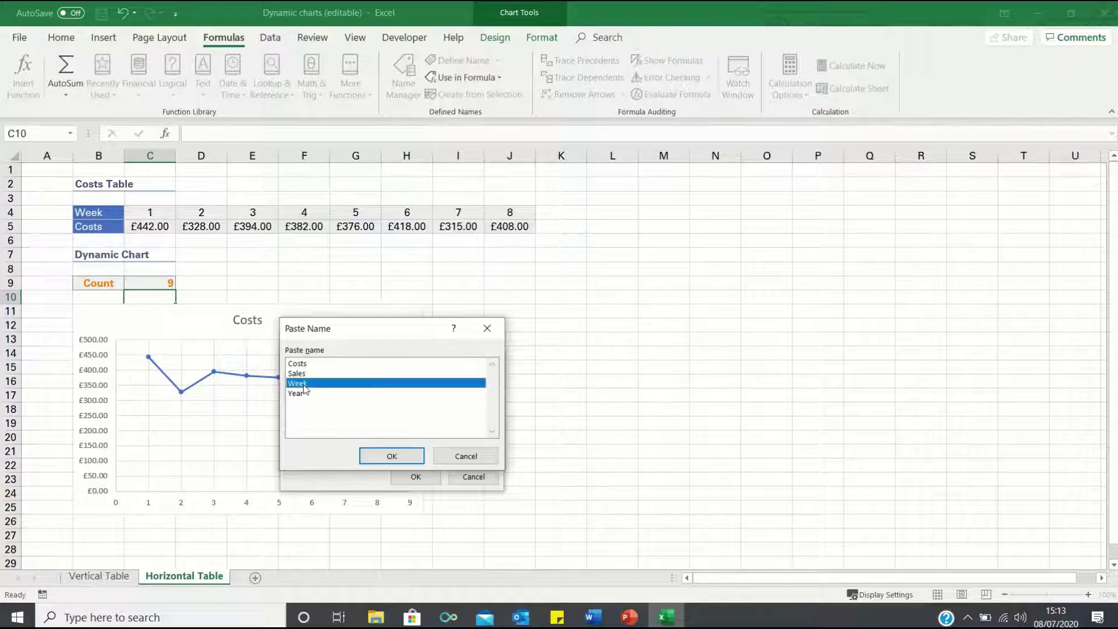
left_click(392, 456)
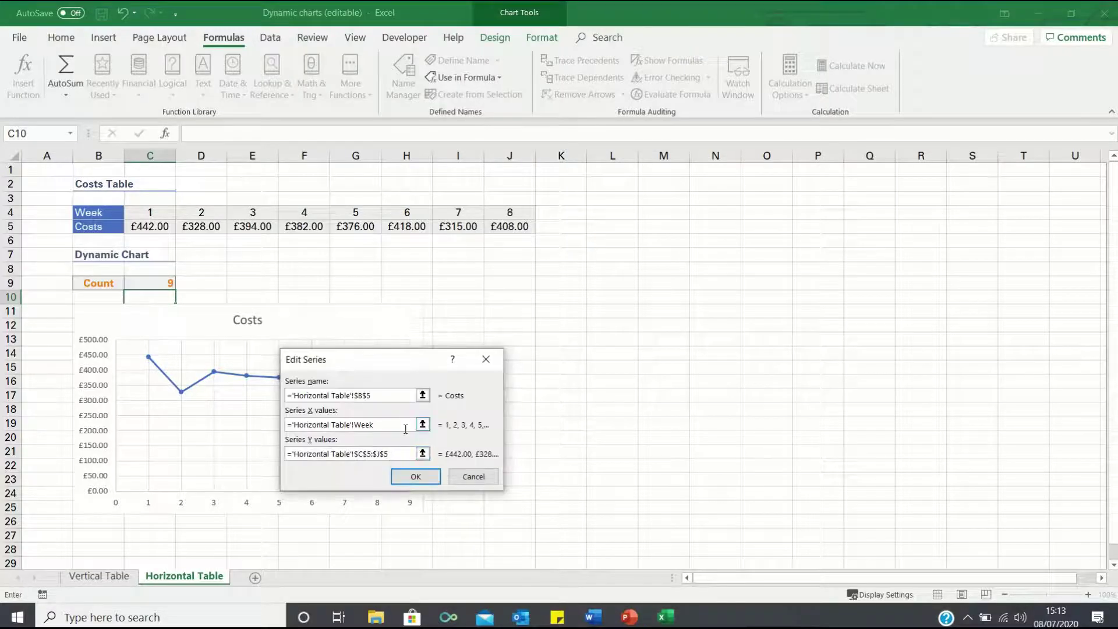
Step: Point the series Y values to the name Costs on the Horizontal Table sheet and apply the data source changes
left_click_drag(390, 456, 354, 456)
key("BackSpace")
key("F3")
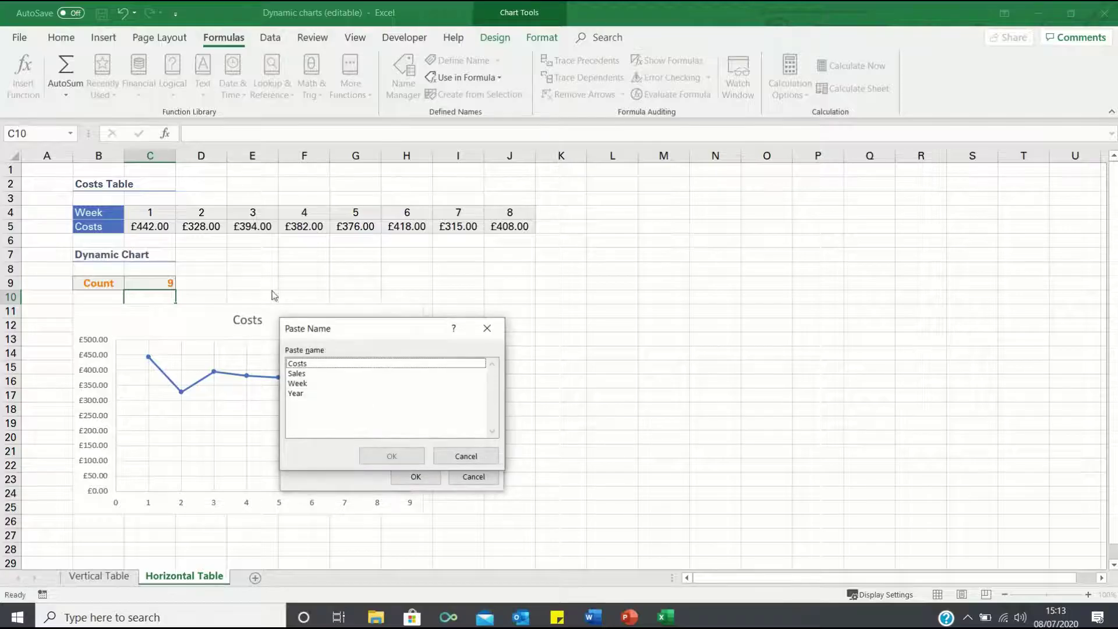
left_click(309, 368)
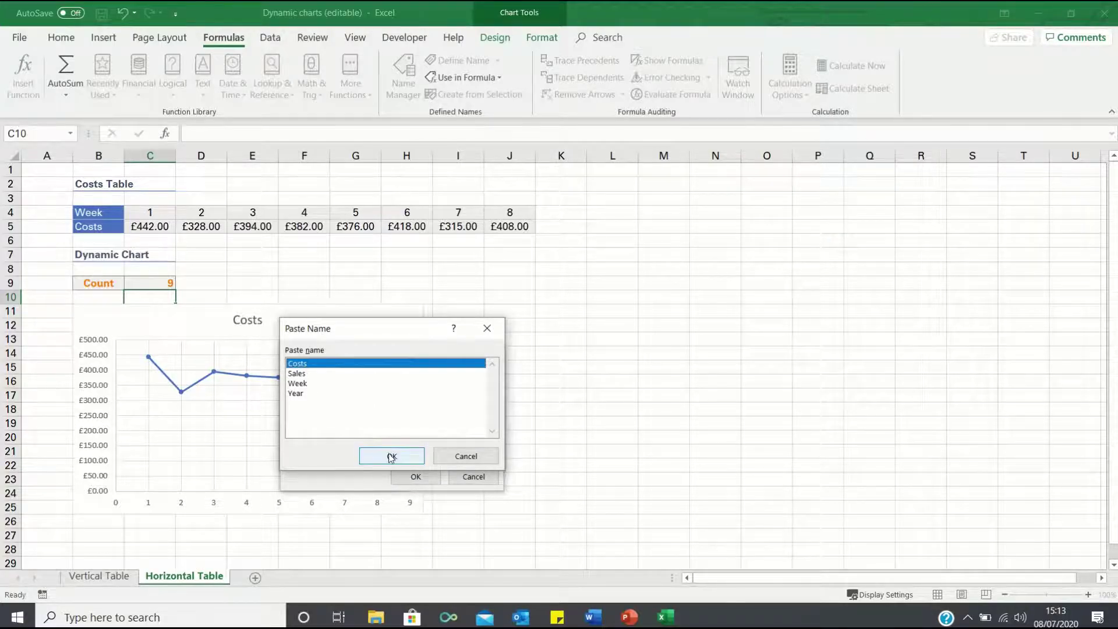
left_click(389, 456)
left_click(413, 477)
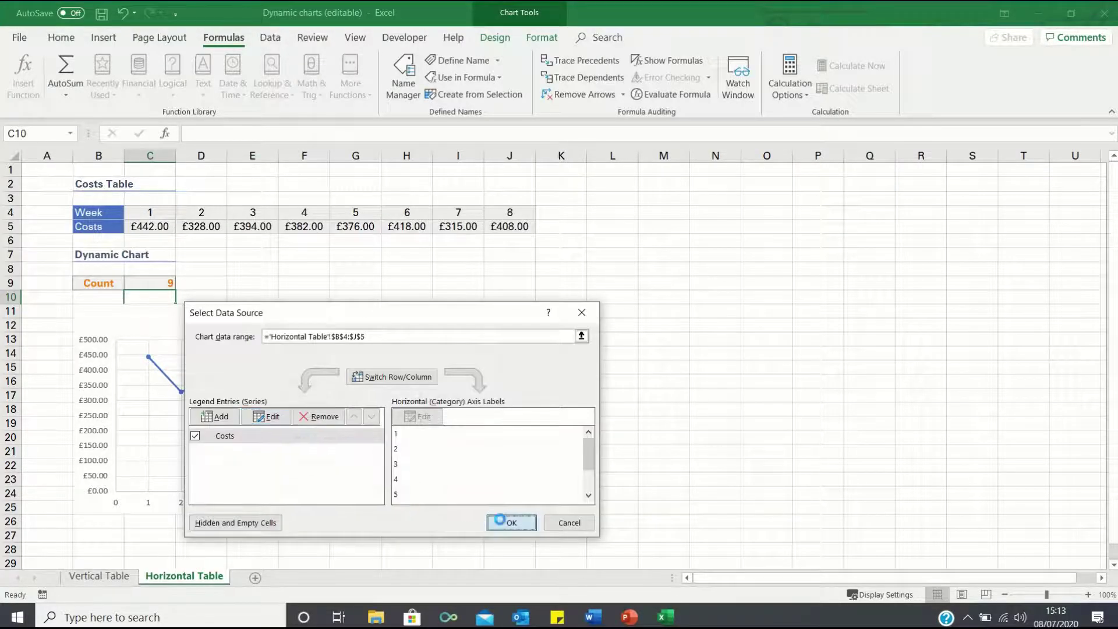
left_click(512, 523)
Step: Fill the week 8 column J4:J5 across to column L to add weeks 9 and 10, then select the Costs chart
left_click(512, 212)
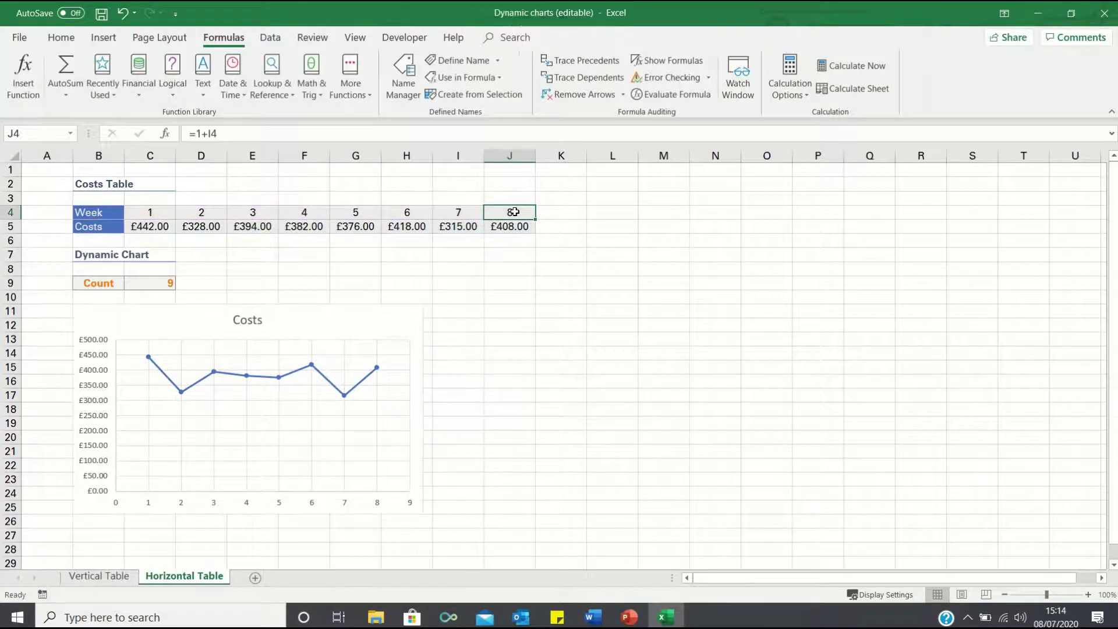
key("shift+Down")
key("shift+Right")
key("shift+Right")
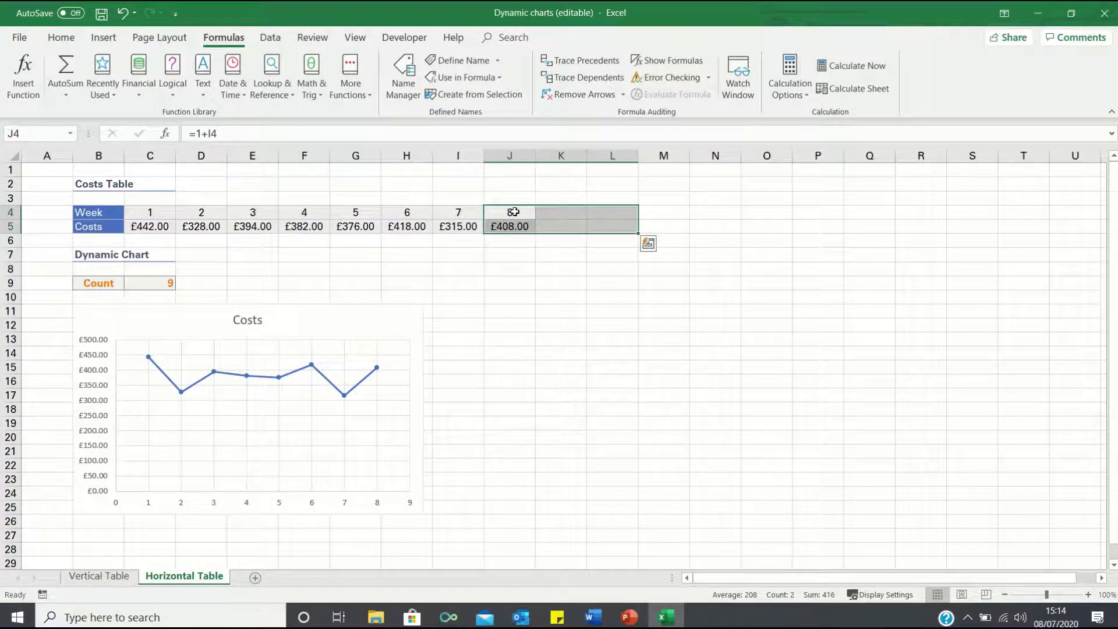
key("ctrl+r")
left_click(398, 315)
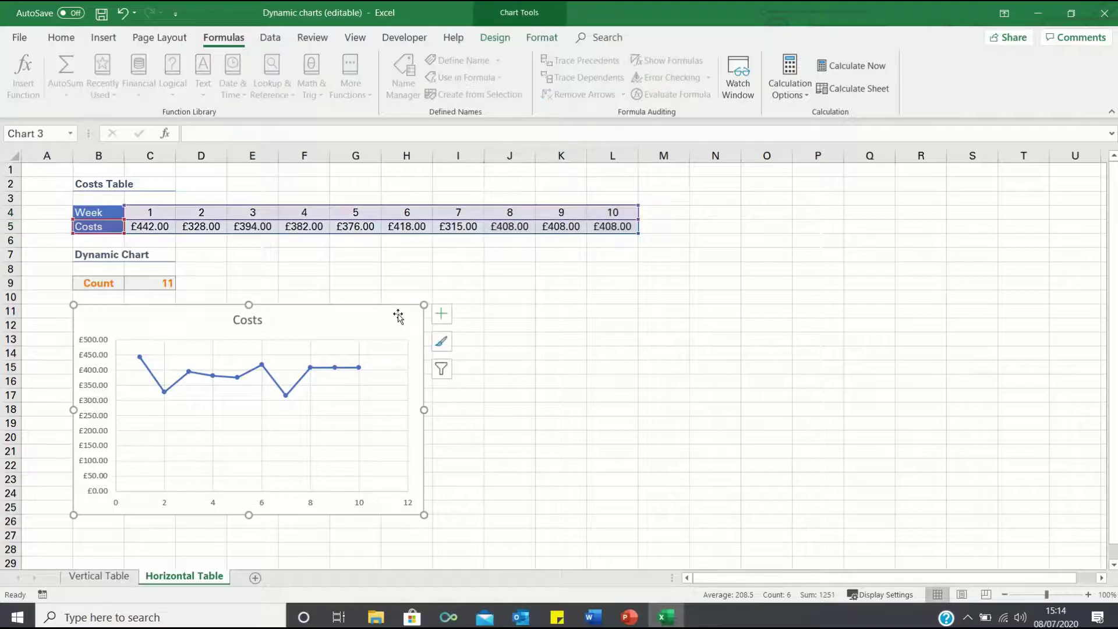